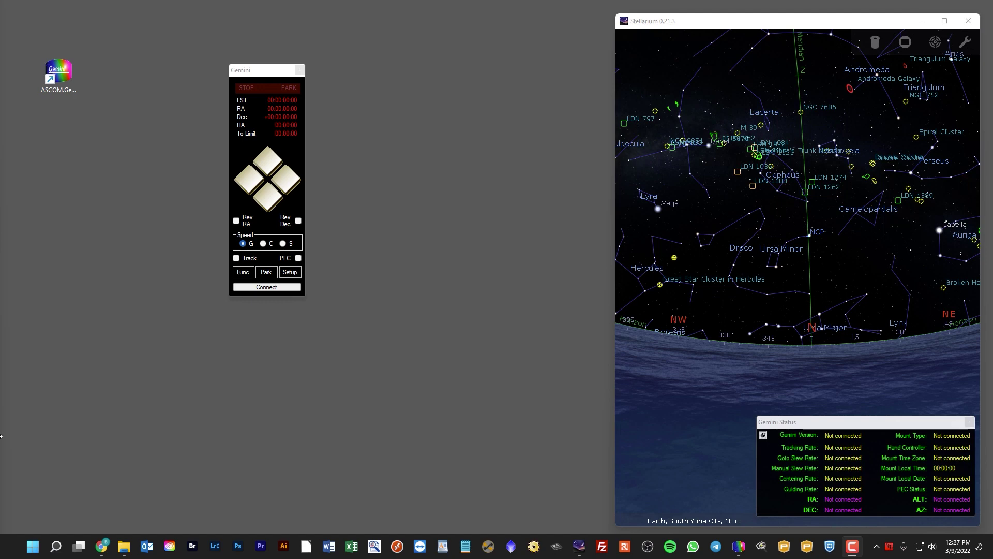
# - Open the Gemini driver's help manual, reduce its zoom to 75%, and look through the document
pyautogui.click(296, 272)
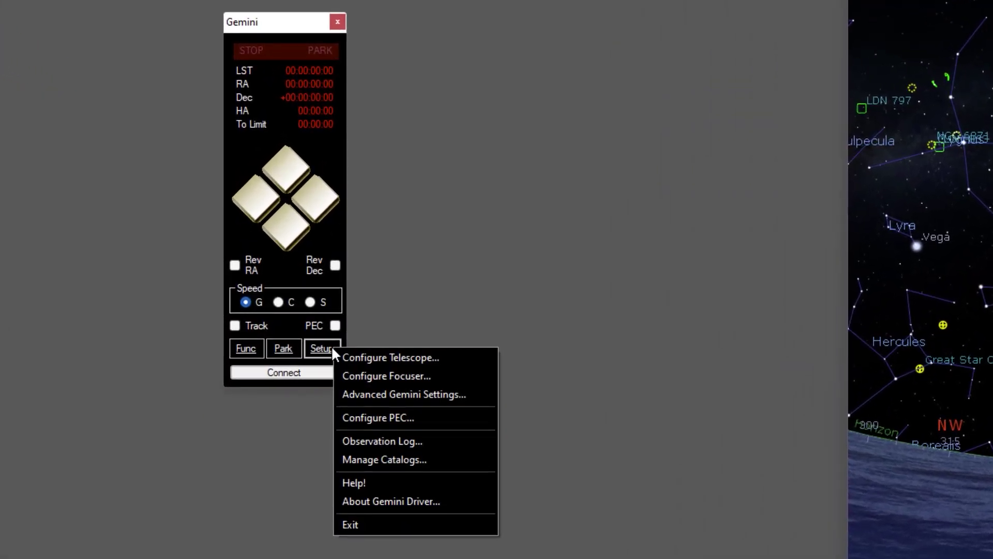
pyautogui.click(382, 481)
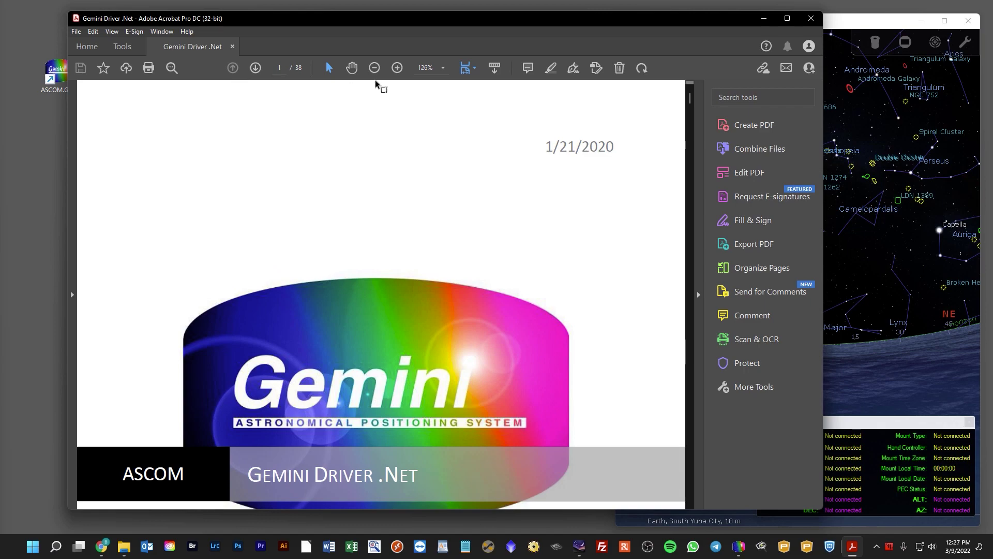
pyautogui.click(374, 68)
pyautogui.click(374, 67)
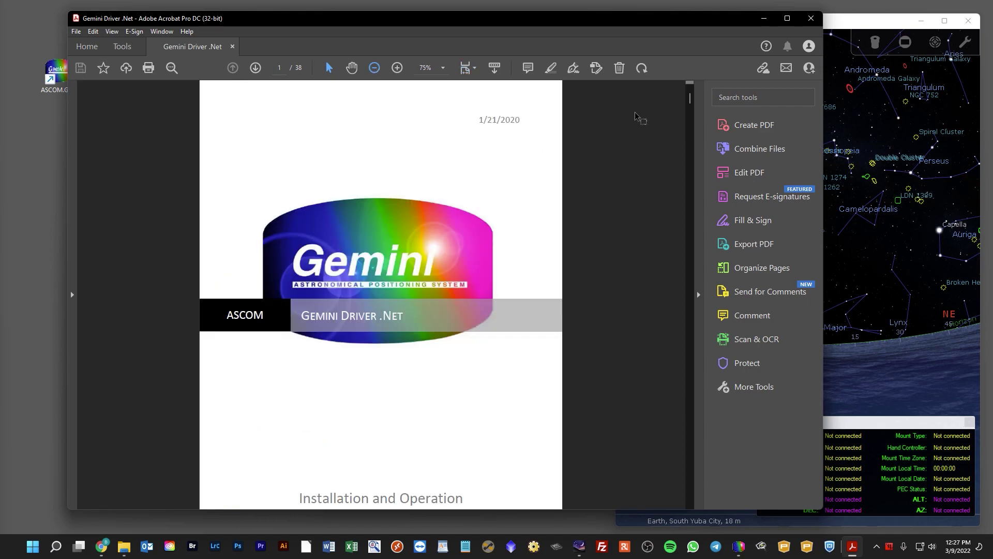
pyautogui.moveTo(691, 98); pyautogui.dragTo(690, 133)
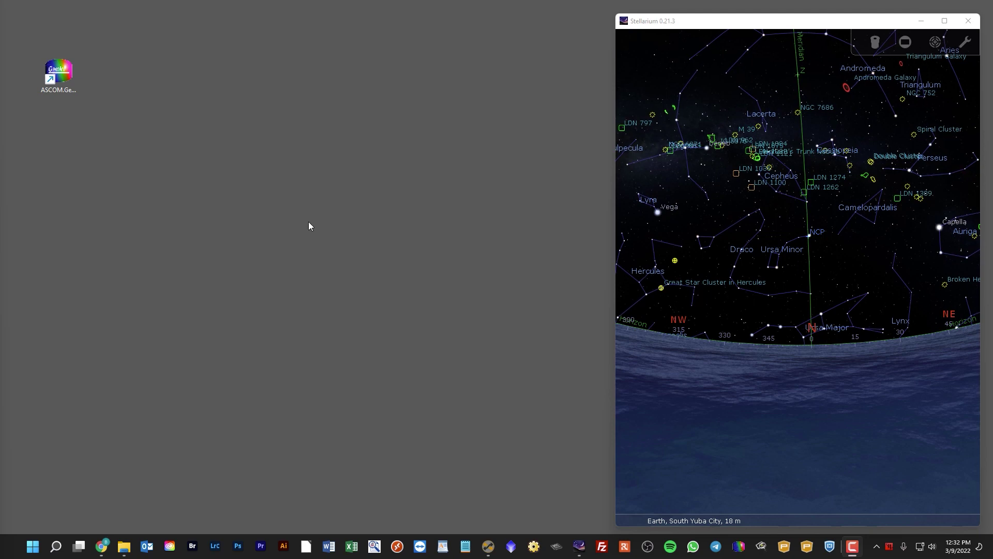
# - Minimize Stellarium, launch the Gemini telescope driver from the desktop, and place its hand controller near the shortcut
pyautogui.click(921, 22)
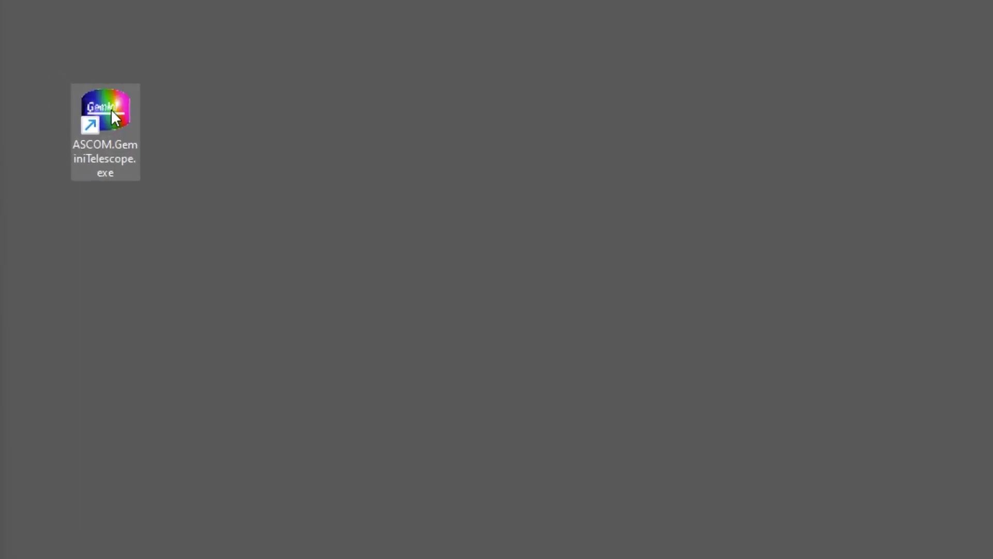
pyautogui.doubleClick(115, 118)
pyautogui.moveTo(479, 111); pyautogui.dragTo(359, 52)
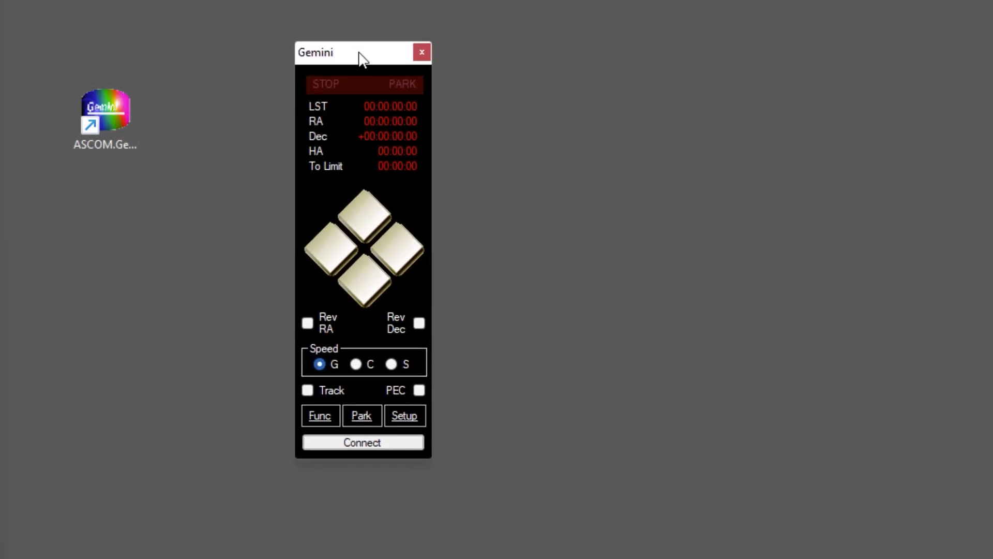
pyautogui.click(604, 393)
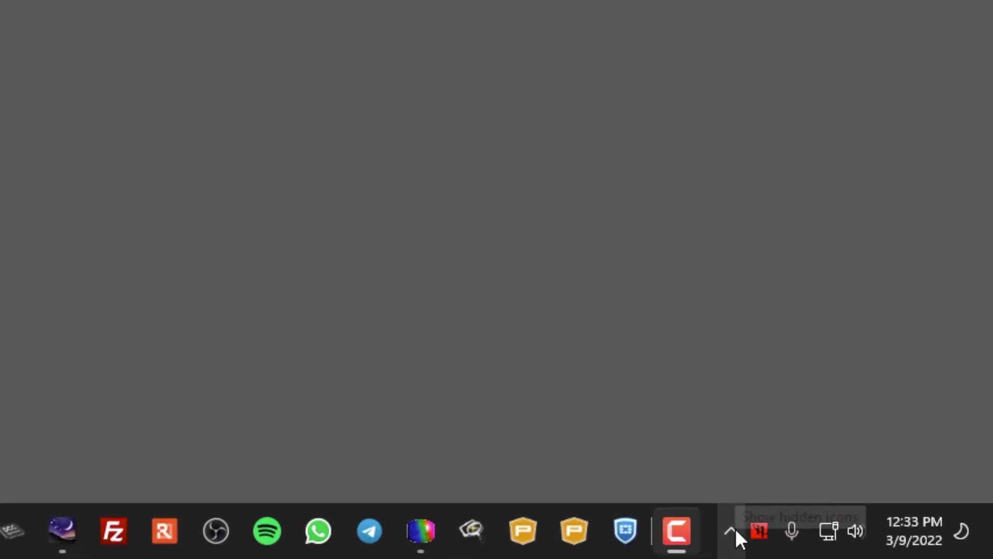
# - Bring up the Gemini Status panel from the hidden system tray icon, pin it, and move it higher
pyautogui.click(735, 530)
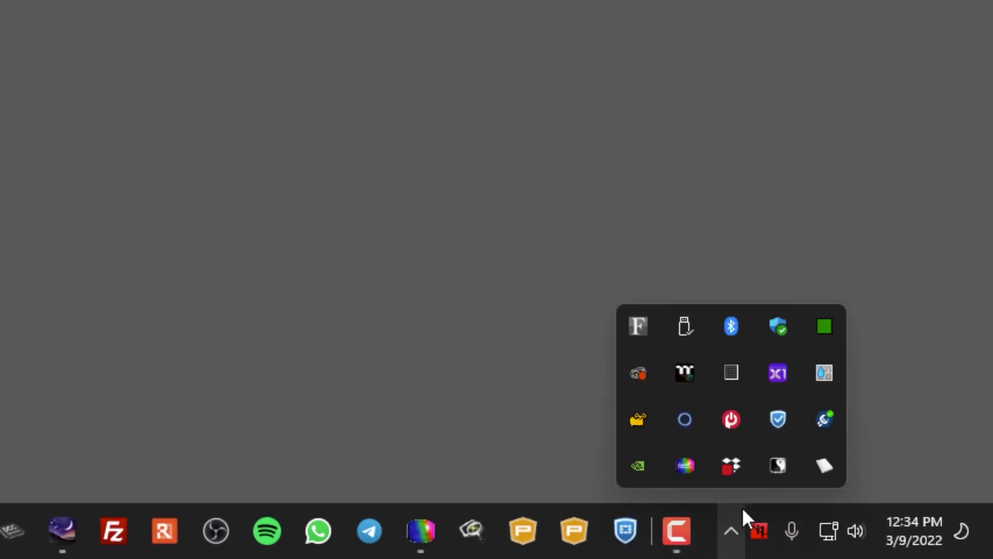
pyautogui.moveTo(681, 461)
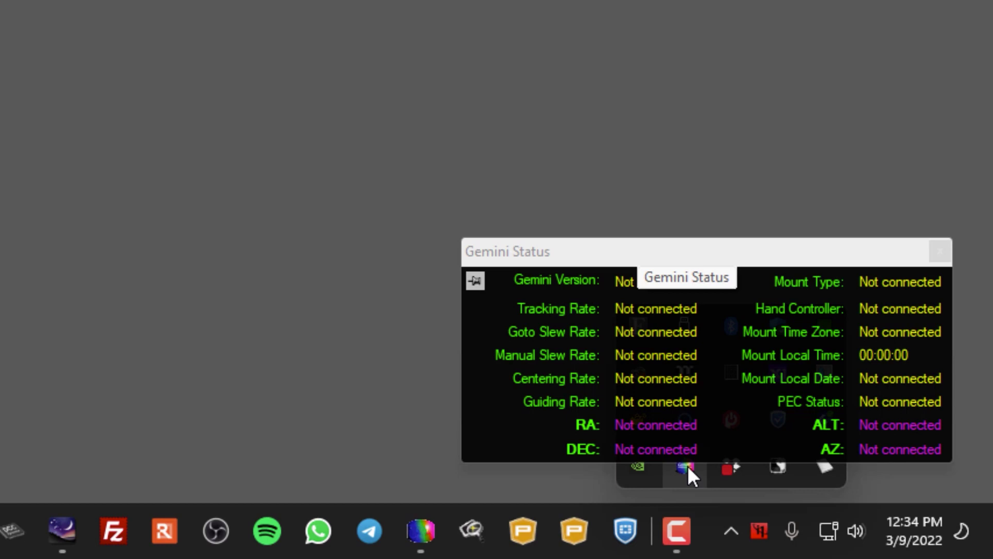
pyautogui.click(472, 279)
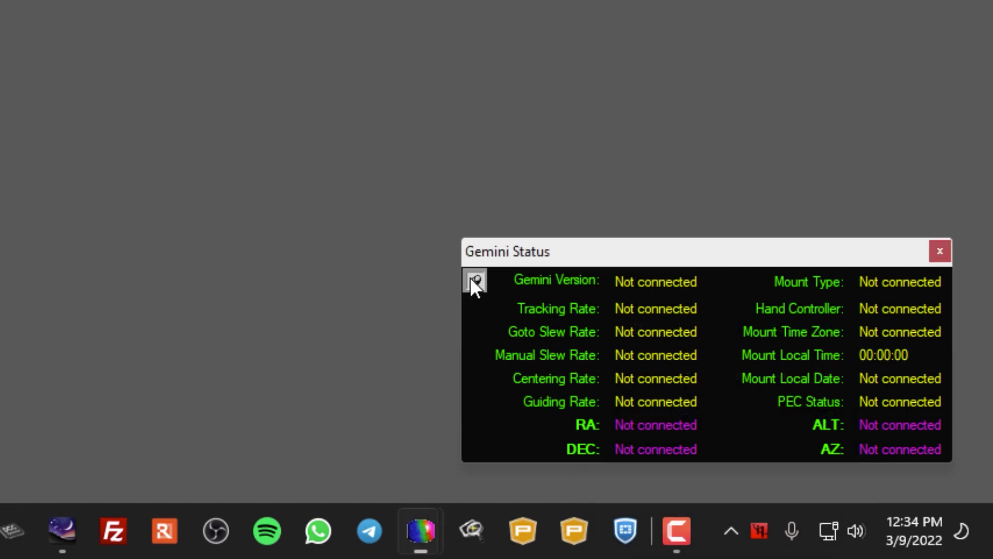
pyautogui.moveTo(566, 252); pyautogui.dragTo(554, 195)
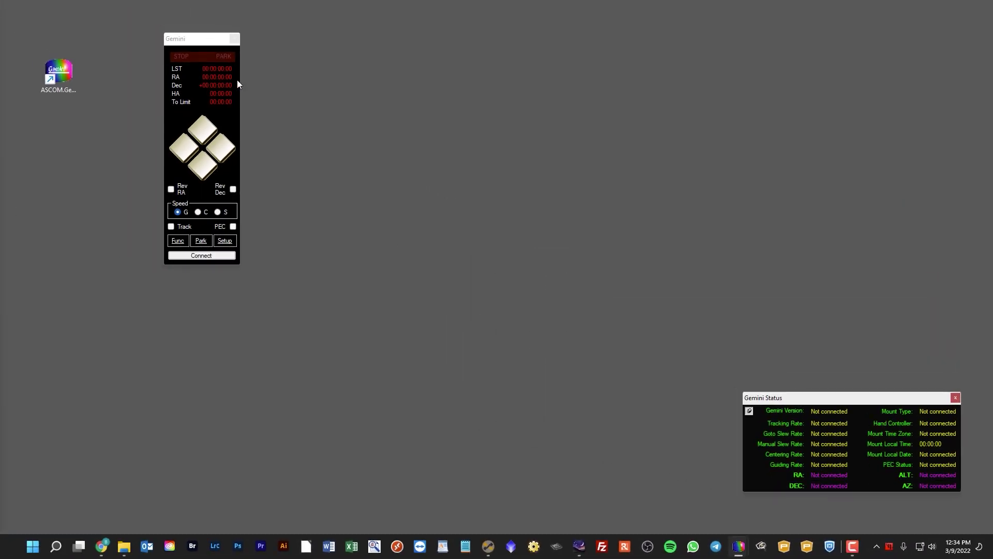
# - Close the Gemini hand controller and the pinned status panel
pyautogui.click(234, 40)
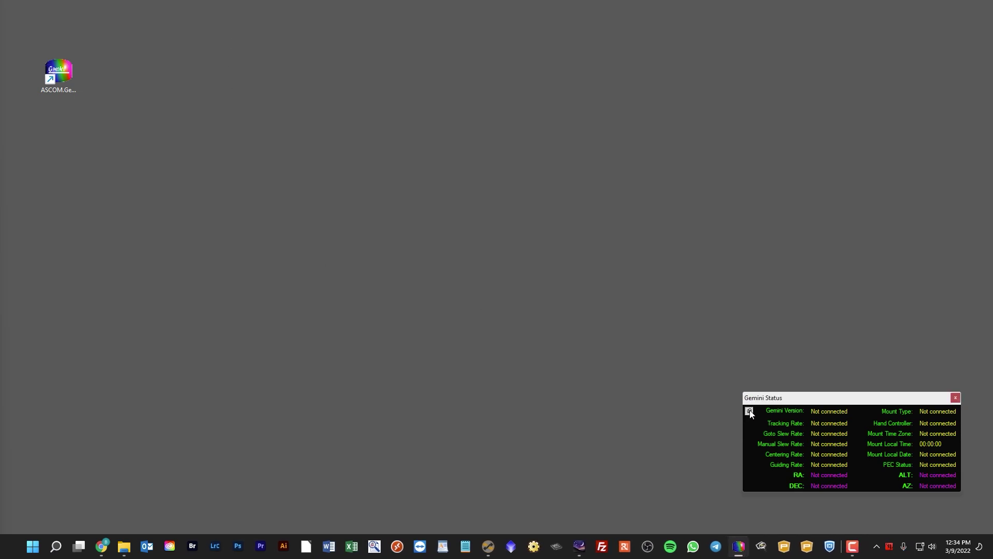
pyautogui.click(955, 397)
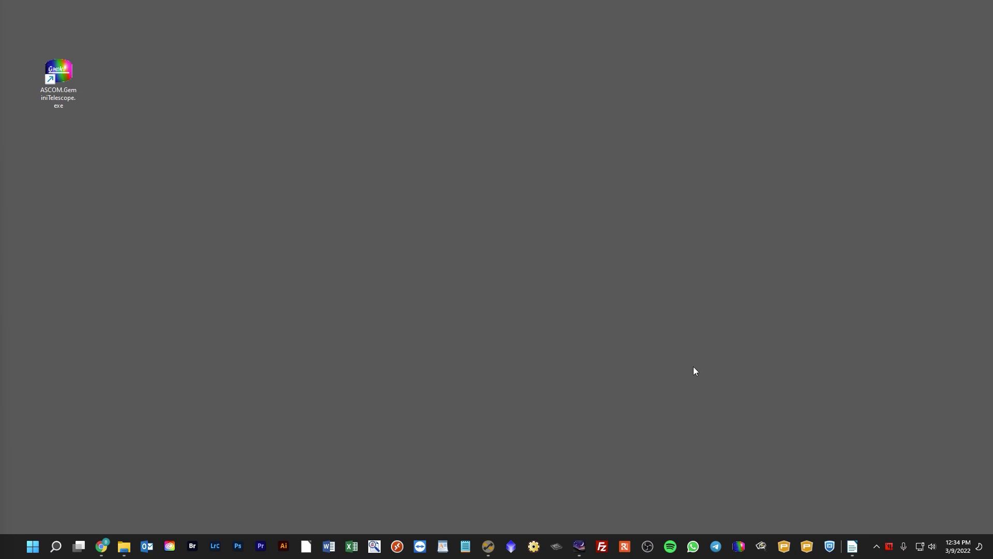
# - Restore the hand controller through the Gemini system tray icon and reposition it on the desktop
pyautogui.click(876, 546)
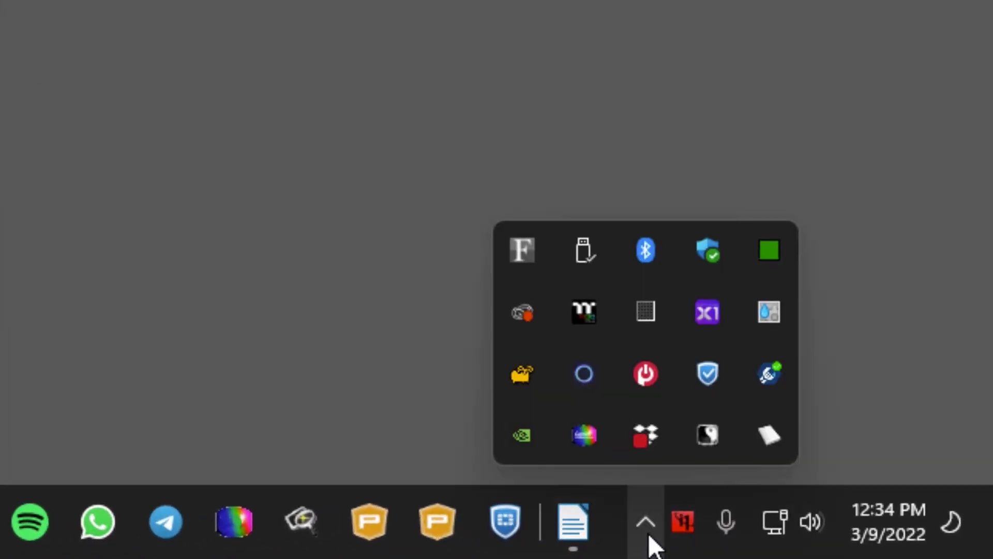
pyautogui.click(583, 437)
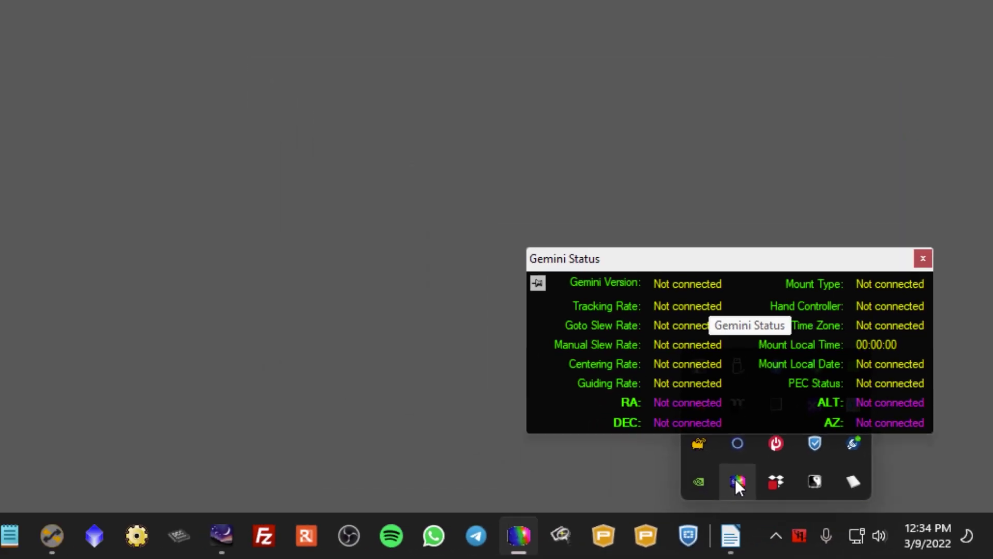
pyautogui.click(858, 516)
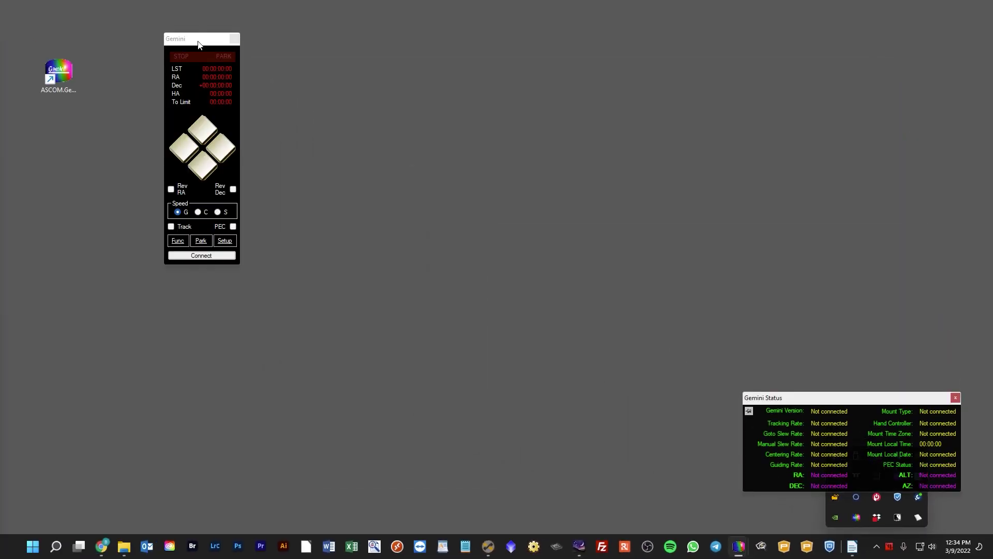
pyautogui.moveTo(187, 40); pyautogui.dragTo(217, 66)
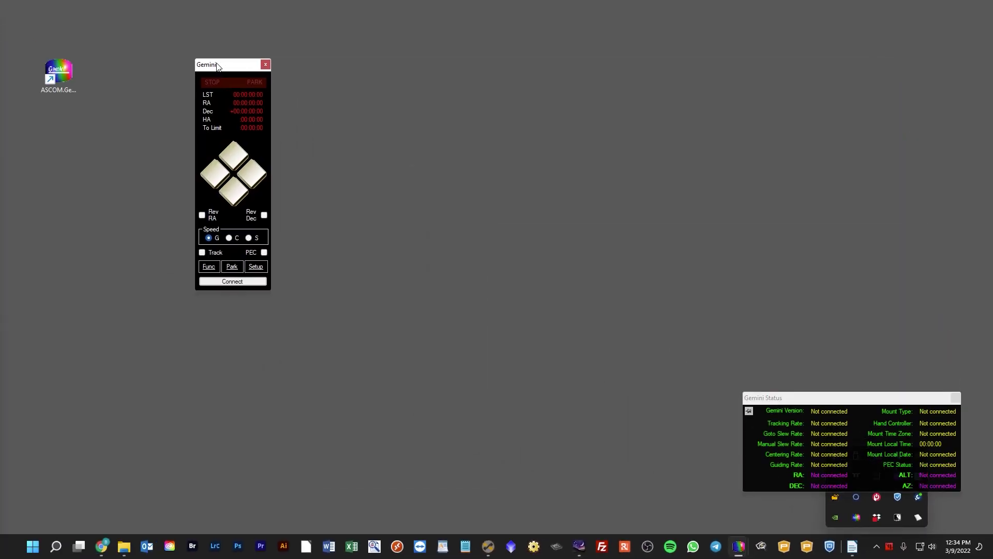
pyautogui.click(457, 314)
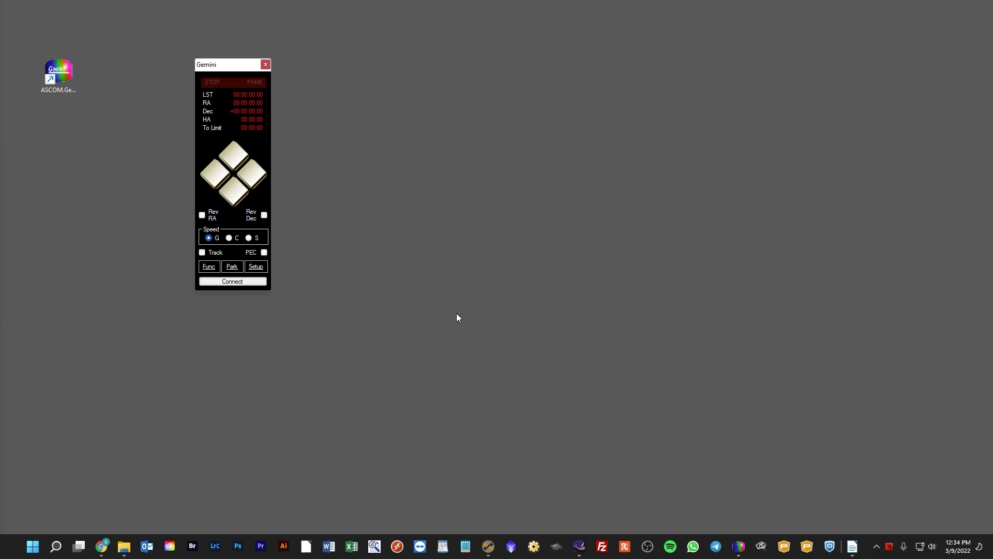
# - Hide and show the hand controller repeatedly through the Gemini system tray icon, leaving it shown and slightly repositioned
pyautogui.click(879, 549)
pyautogui.click(859, 519)
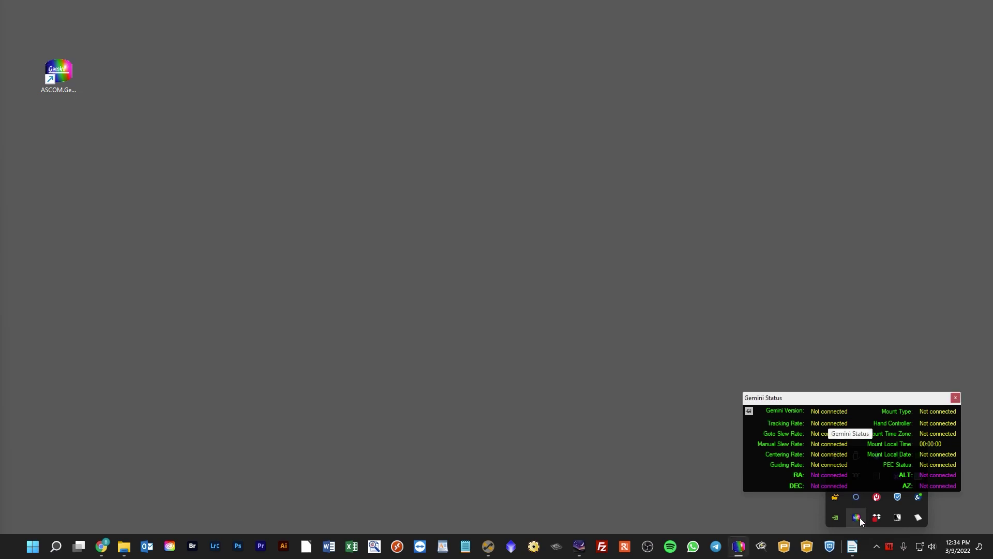
pyautogui.click(859, 517)
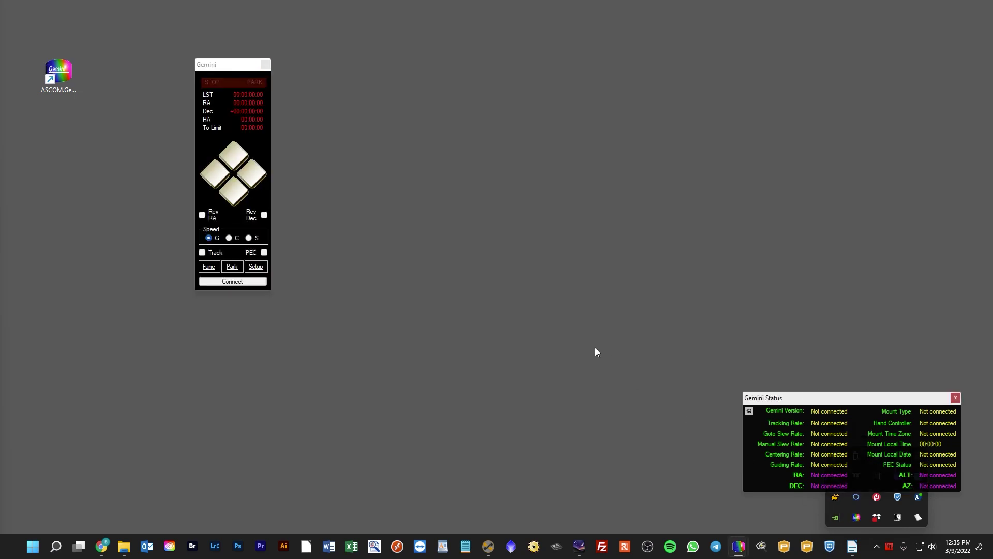
pyautogui.click(877, 546)
pyautogui.click(857, 518)
pyautogui.click(858, 518)
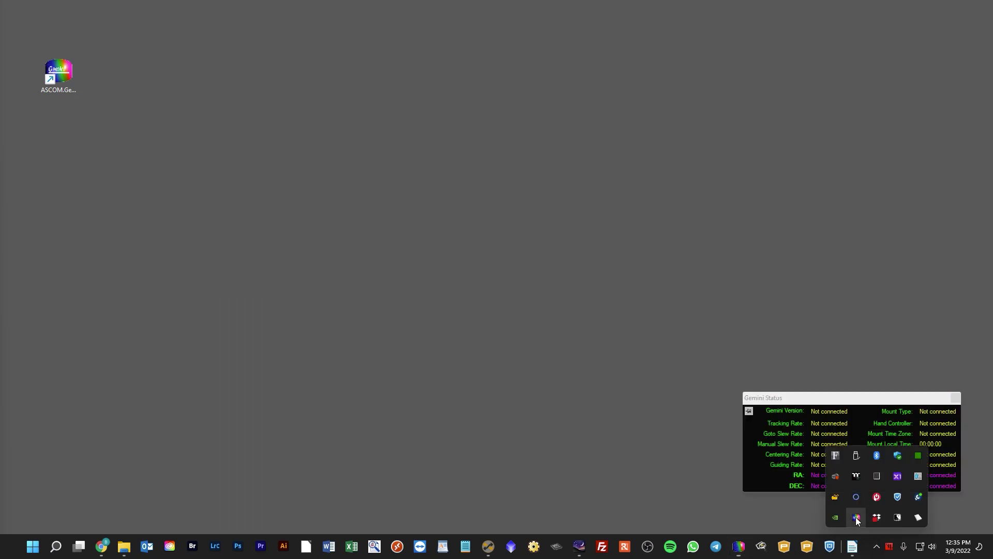
pyautogui.click(857, 517)
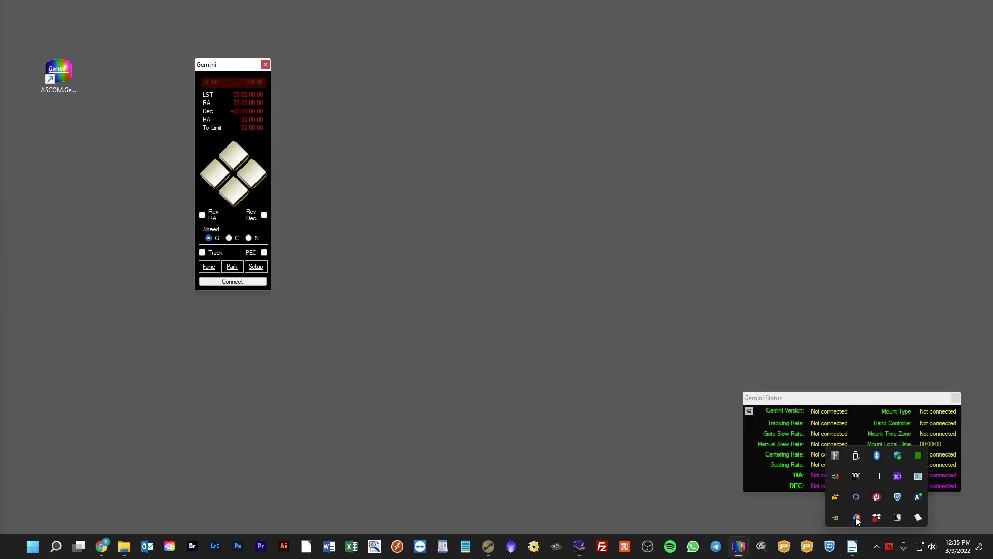
pyautogui.moveTo(226, 70); pyautogui.dragTo(233, 56)
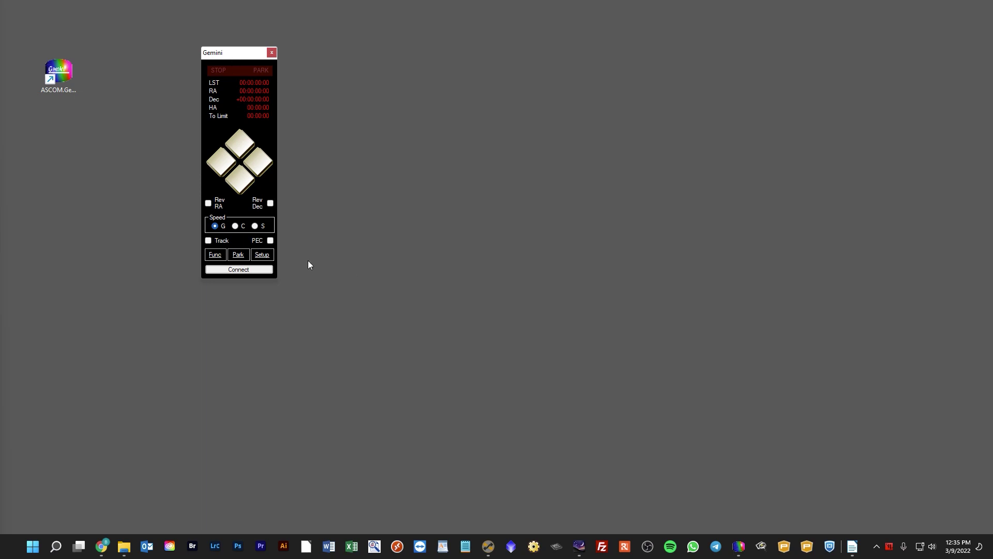
# - Exit the Gemini driver completely through its system tray icon and check the hidden tray icons for it
pyautogui.click(262, 259)
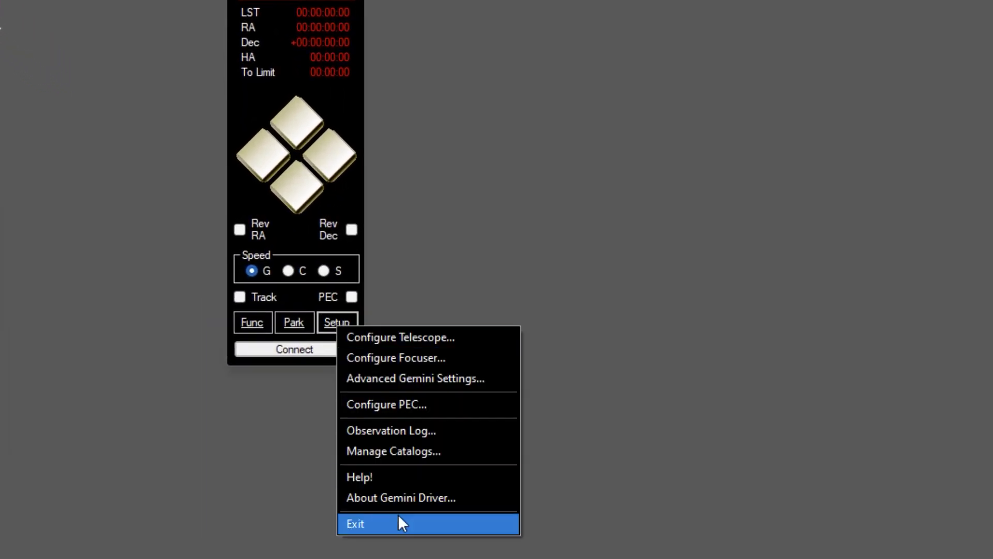
pyautogui.click(721, 558)
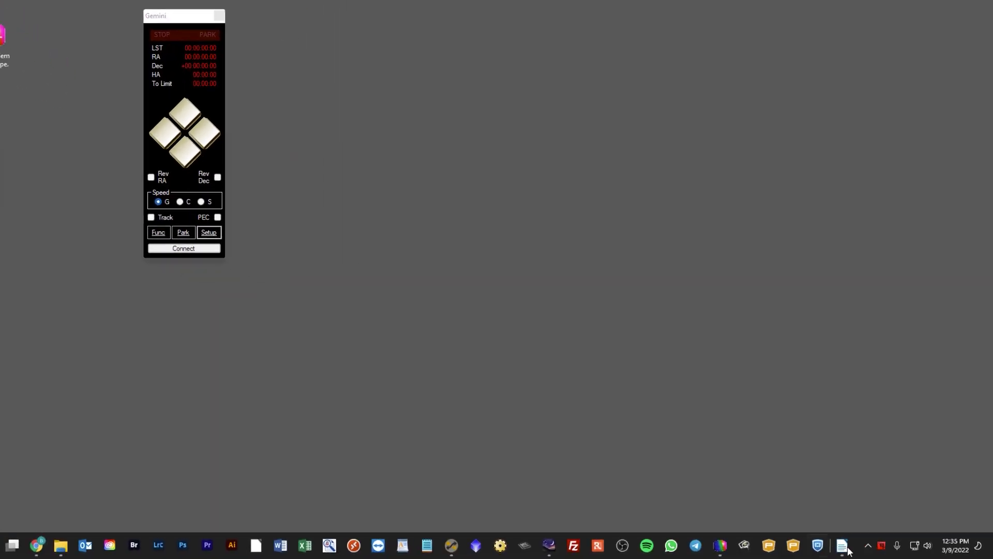
pyautogui.click(881, 549)
pyautogui.click(861, 520)
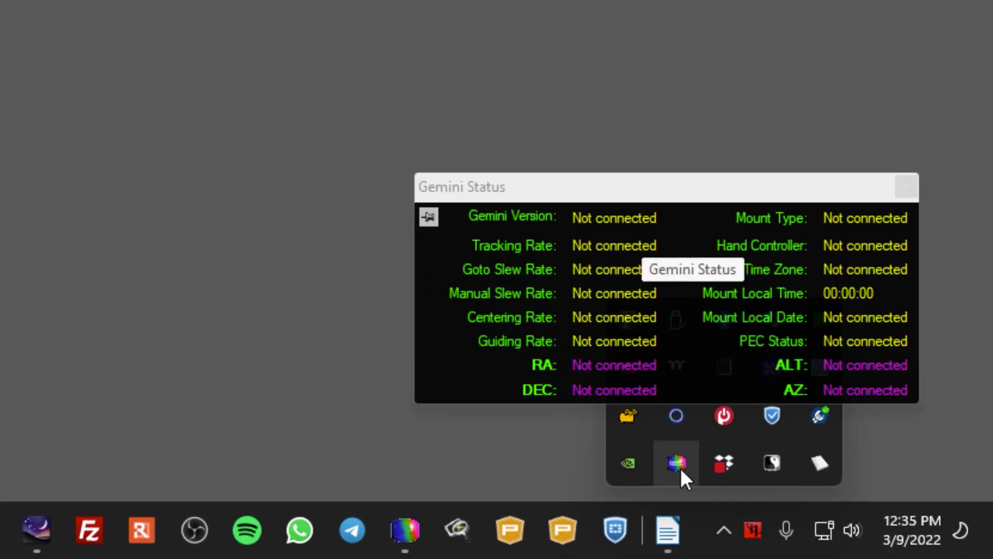
pyautogui.rightClick(679, 466)
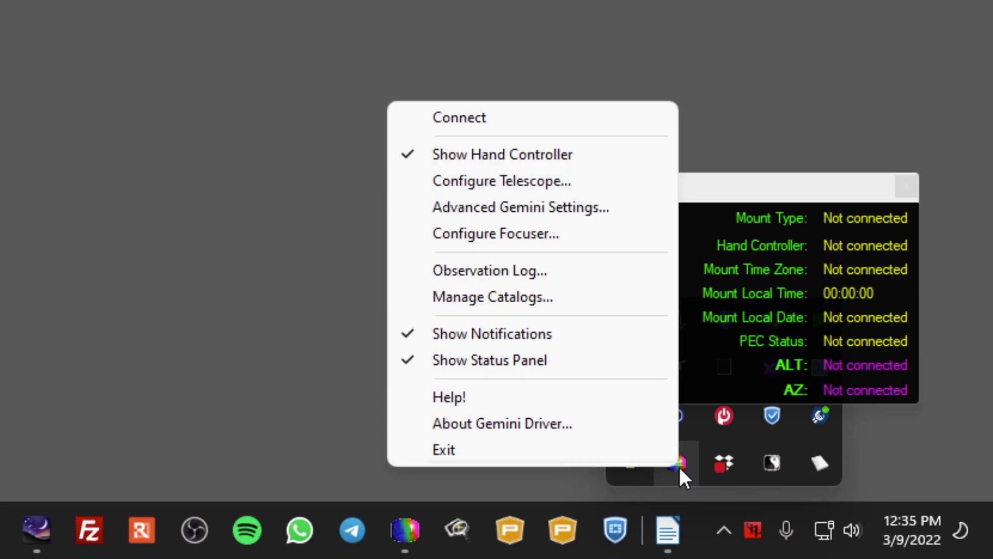
pyautogui.click(545, 455)
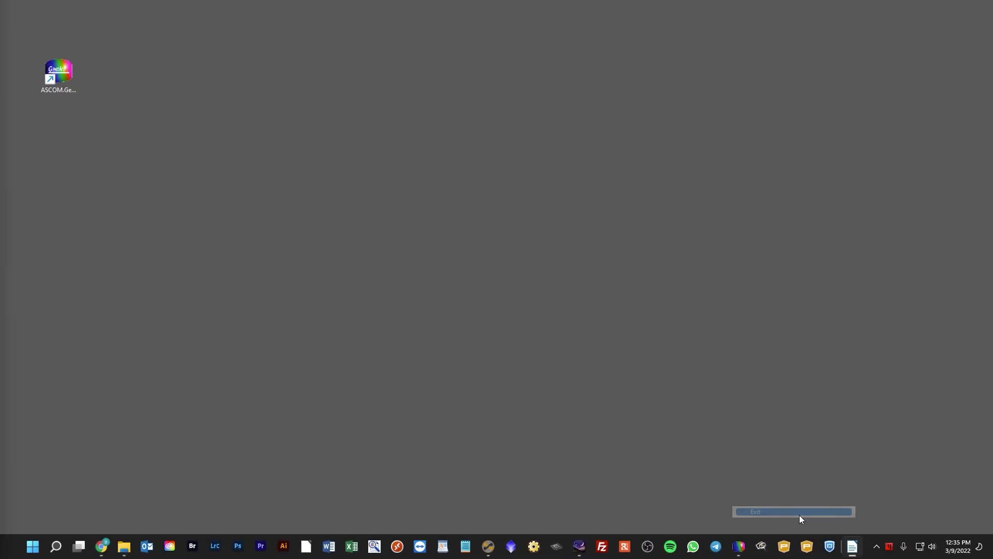
pyautogui.click(876, 546)
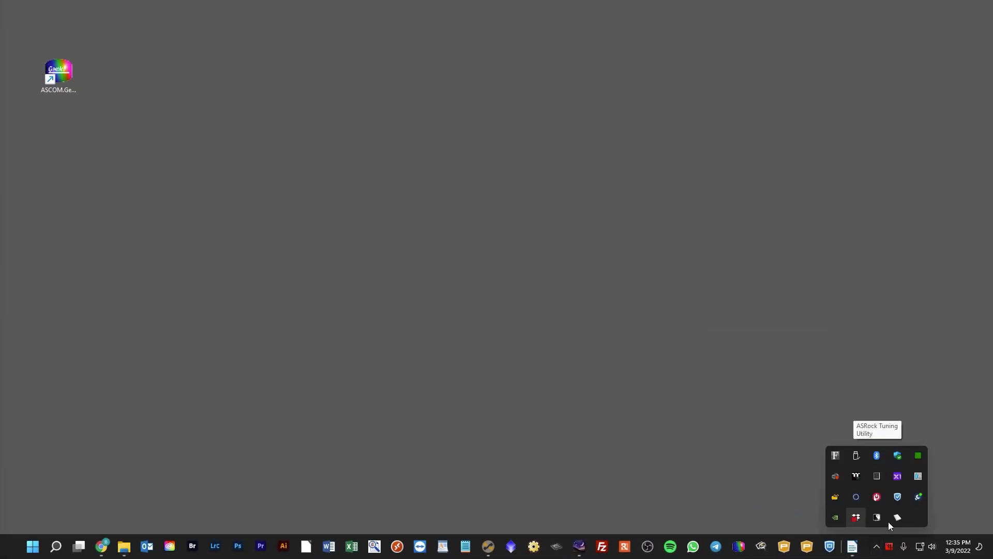
pyautogui.click(750, 489)
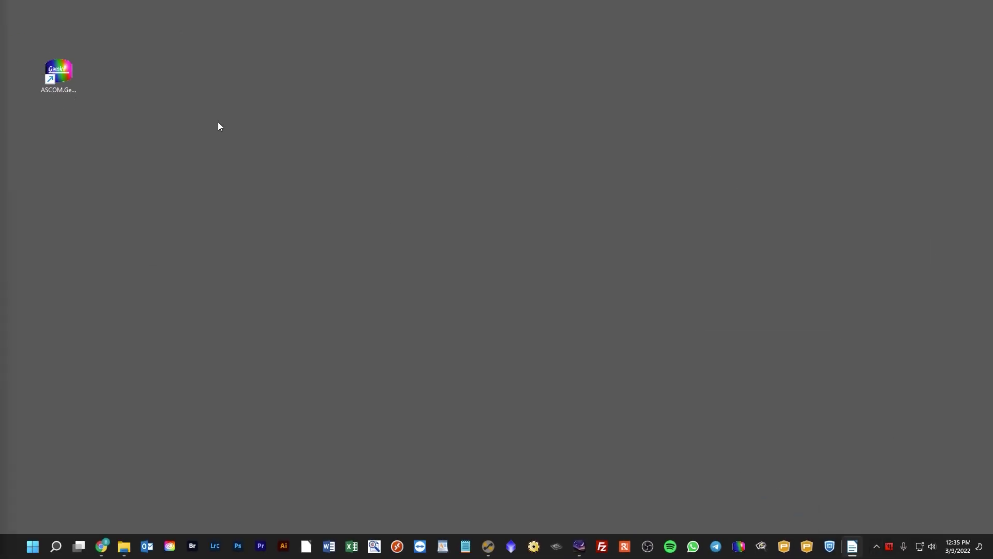
# - Relaunch the Gemini driver, close its hand controller window, and dismiss the error about another running instance
pyautogui.doubleClick(52, 71)
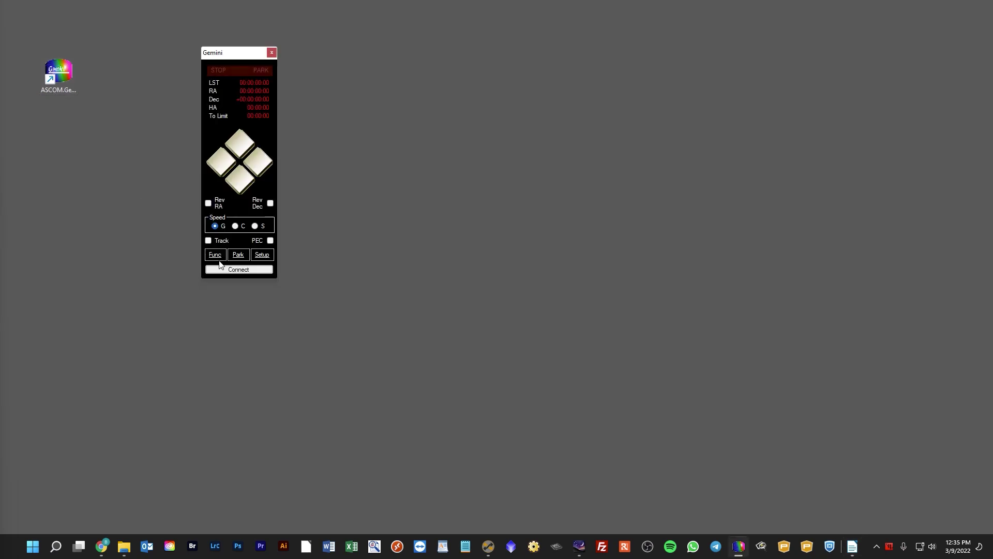
pyautogui.click(271, 53)
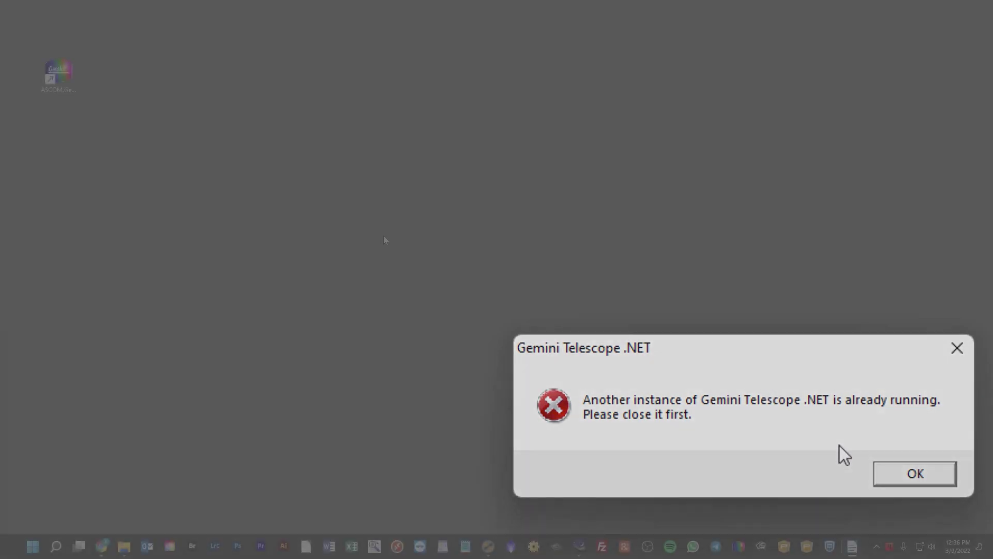
pyautogui.click(909, 474)
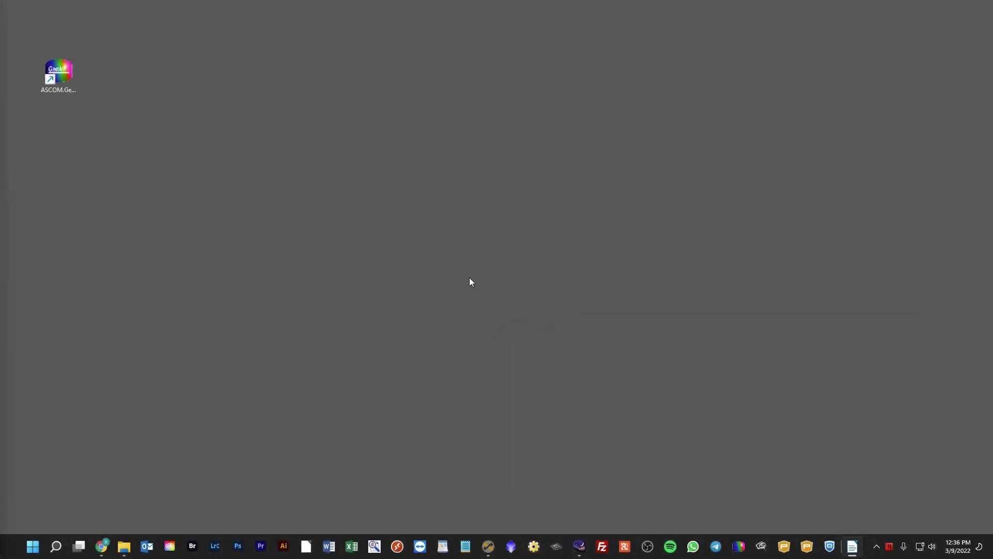
# - Call up the running Gemini driver's status panel from its hidden system tray icon
pyautogui.click(877, 547)
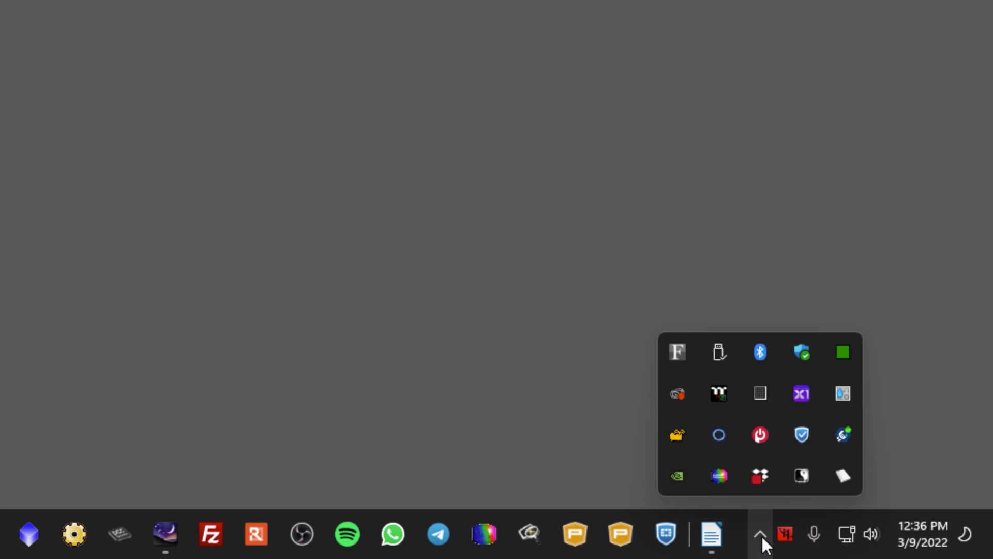
pyautogui.click(719, 475)
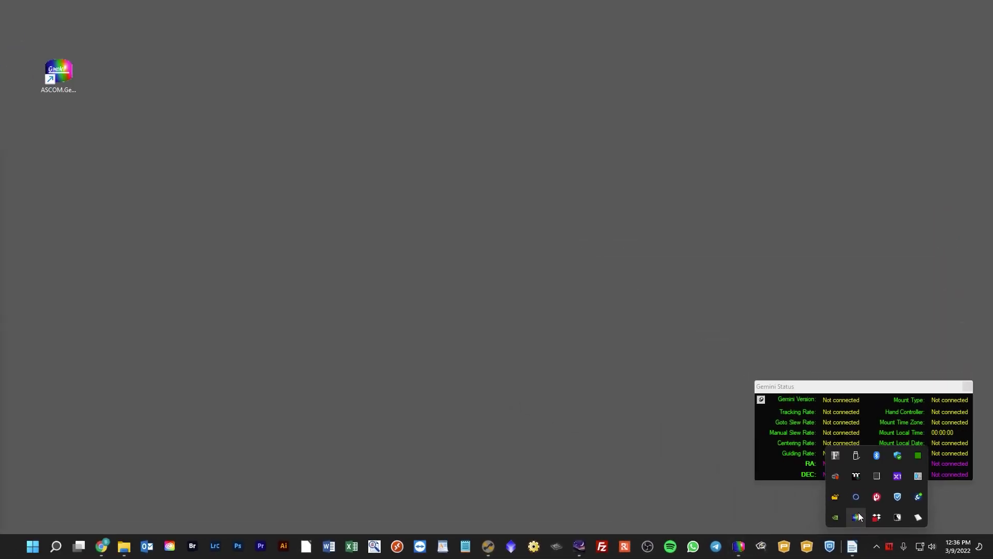
# - Show the Gemini hand controller from its system tray icon and reposition it slightly on the desktop
pyautogui.click(858, 516)
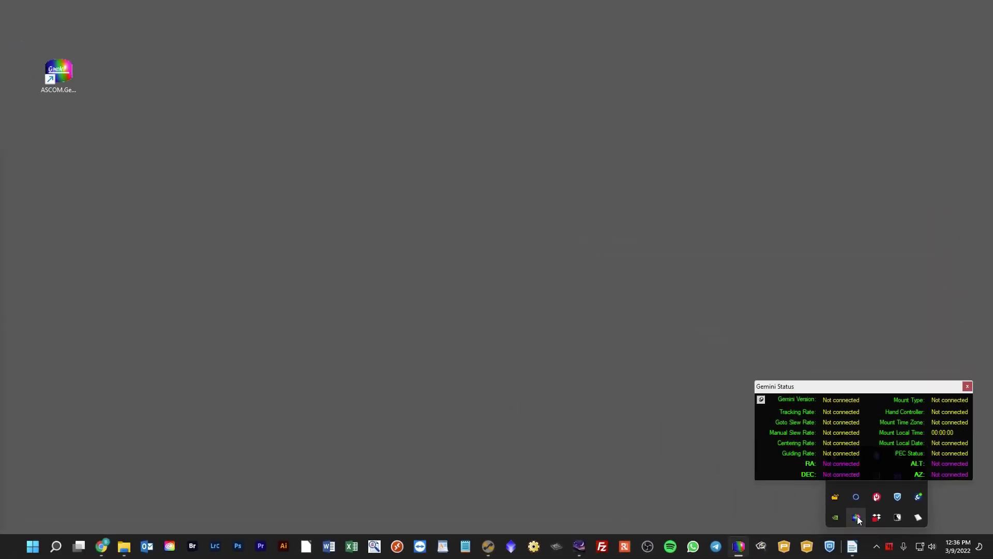
pyautogui.click(857, 516)
pyautogui.moveTo(215, 54); pyautogui.dragTo(261, 73)
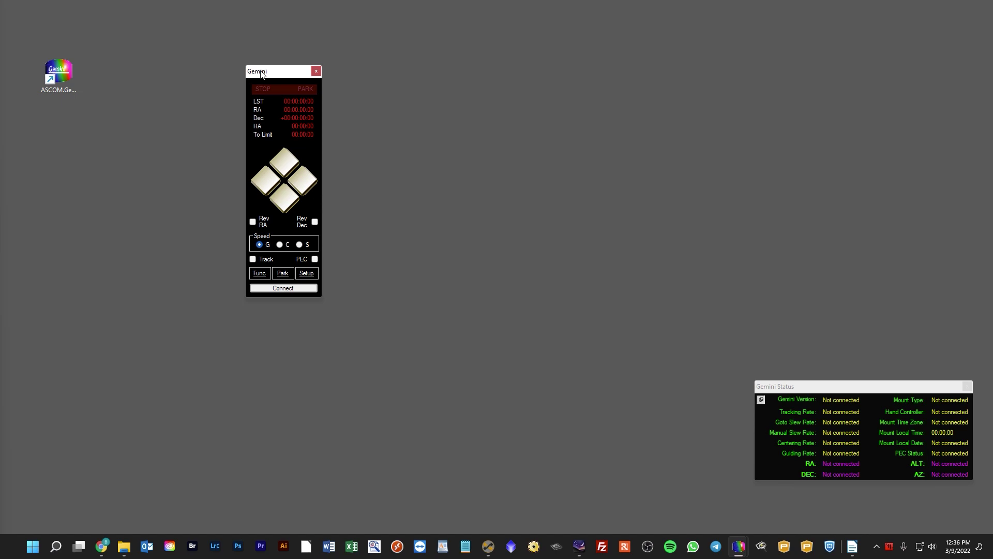
pyautogui.moveTo(283, 74); pyautogui.dragTo(293, 71)
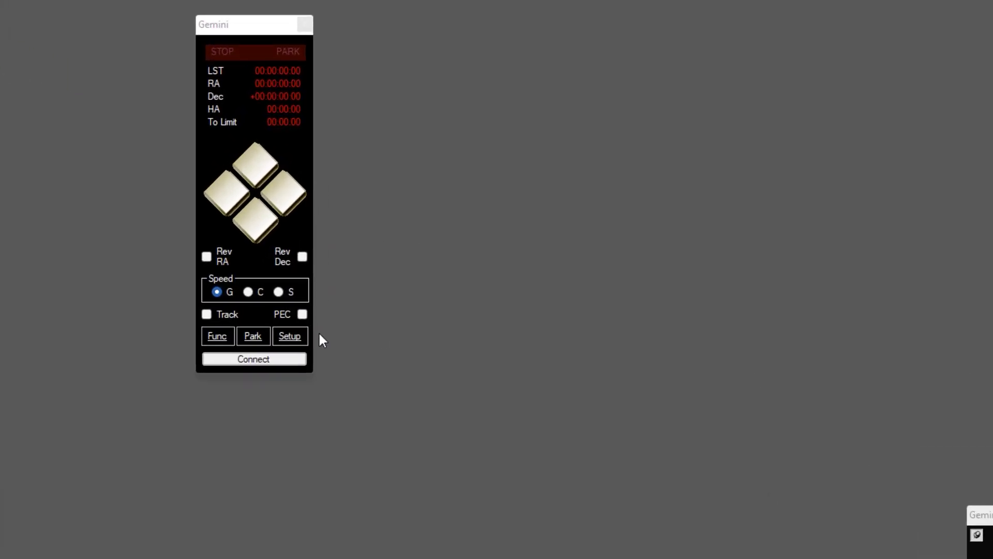
# - Review and accept the Gemini telescope configuration, connect the mount, and slightly reposition the status panel
pyautogui.click(284, 334)
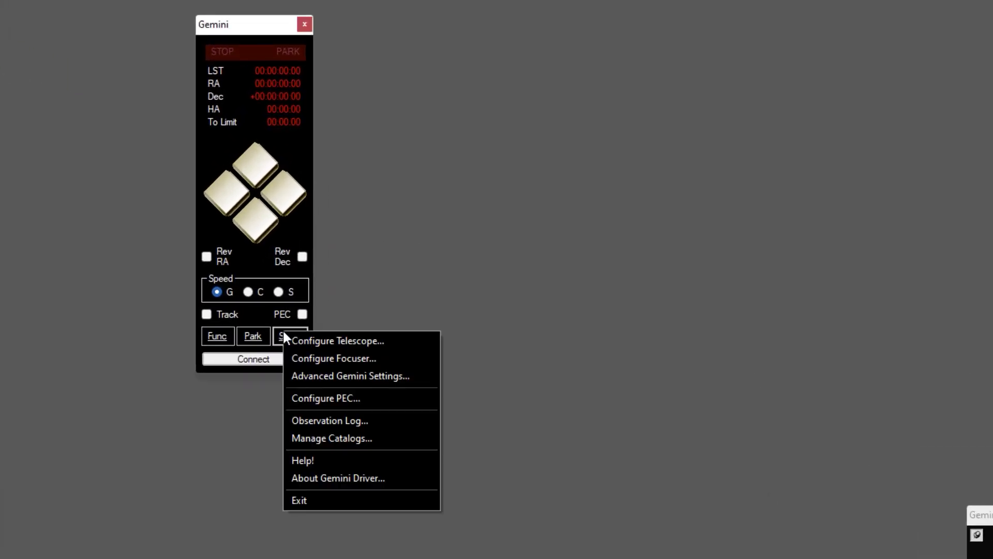
pyautogui.click(330, 341)
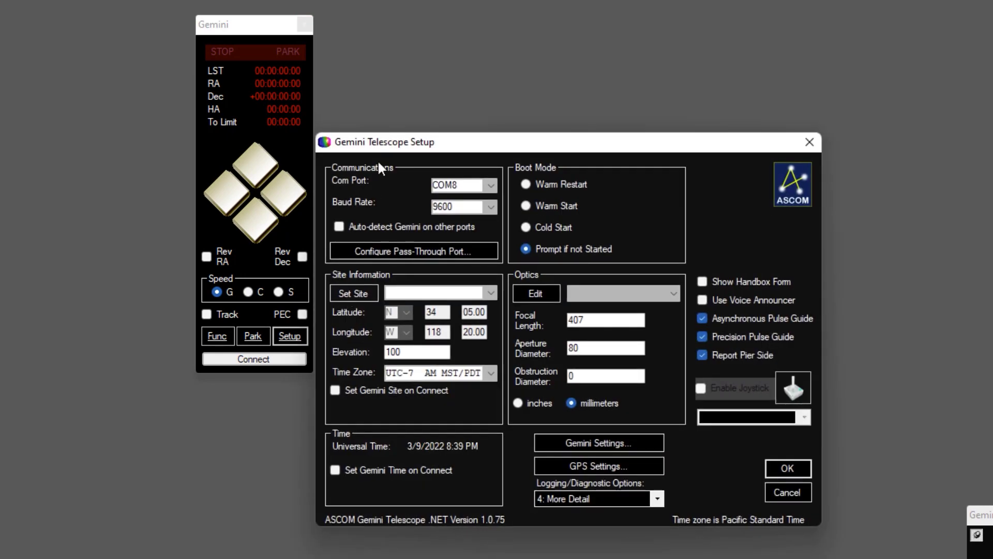
pyautogui.moveTo(449, 141); pyautogui.dragTo(483, 86)
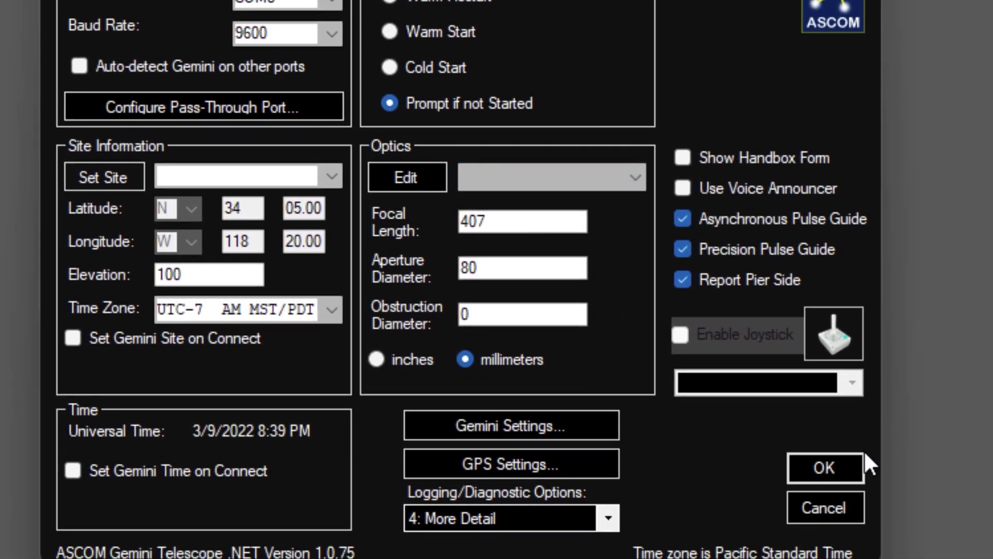
pyautogui.click(838, 470)
pyautogui.click(101, 466)
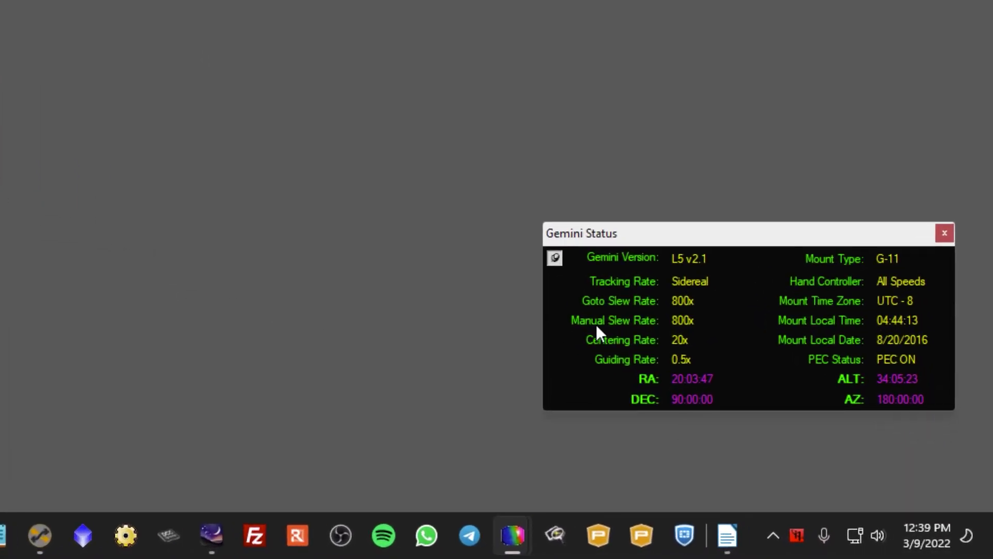
pyautogui.moveTo(736, 235); pyautogui.dragTo(724, 257)
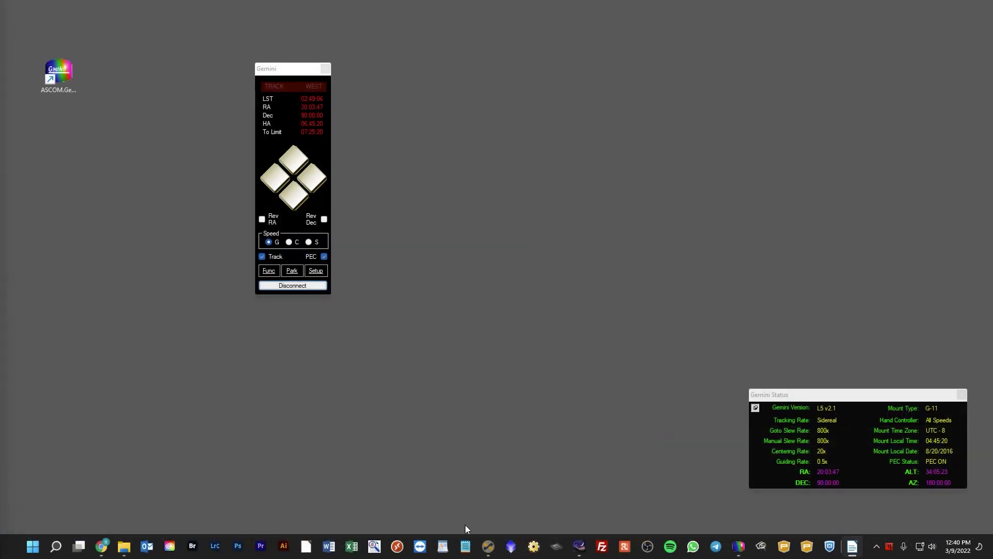
# - Switch to Sequence Generator Pro, choose Gemini Telescope .NET as the telescope, and connect it
pyautogui.click(488, 546)
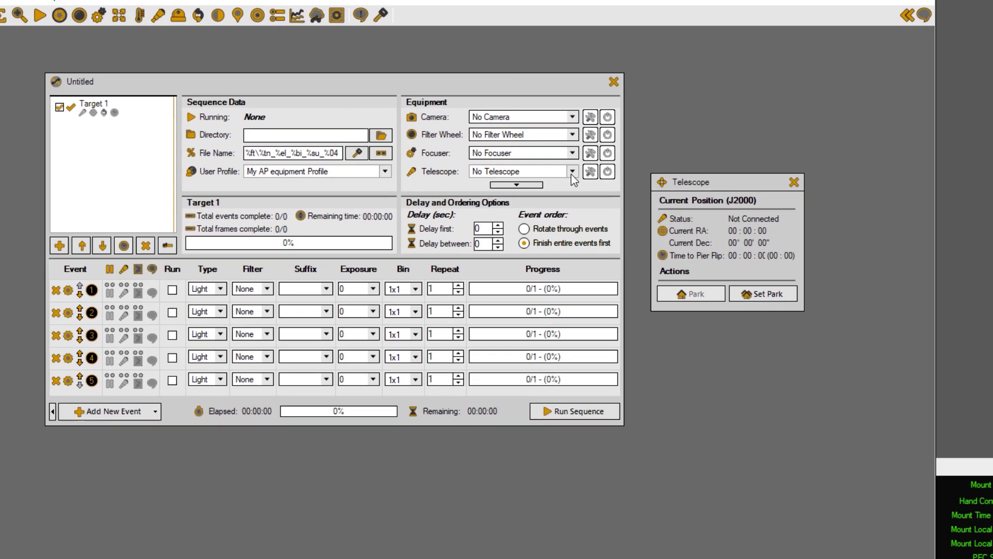
pyautogui.click(596, 179)
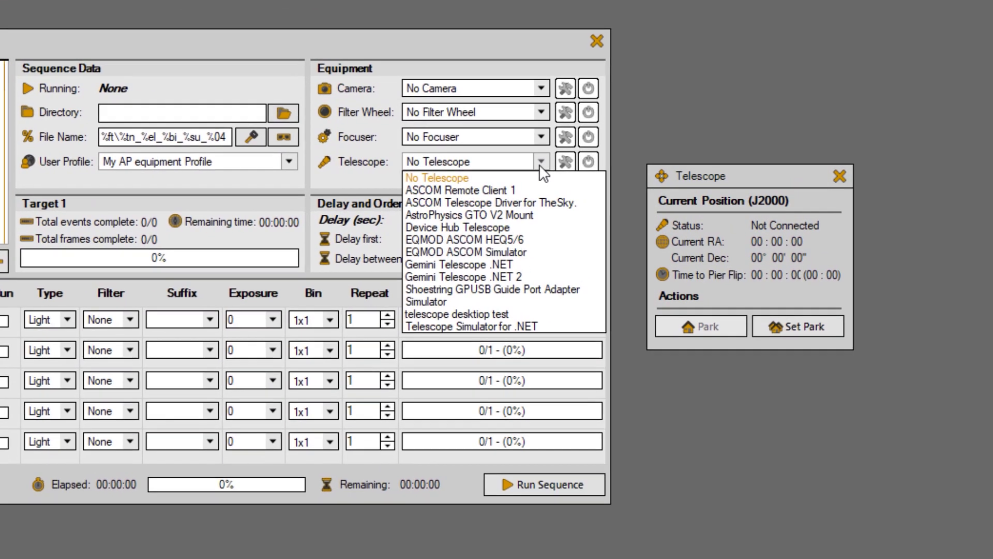
pyautogui.click(487, 264)
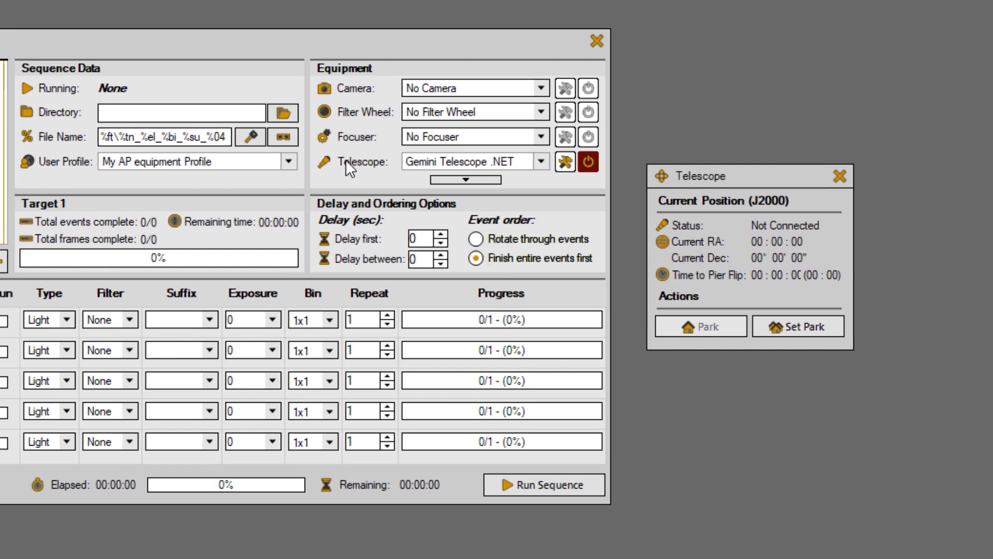
pyautogui.click(587, 161)
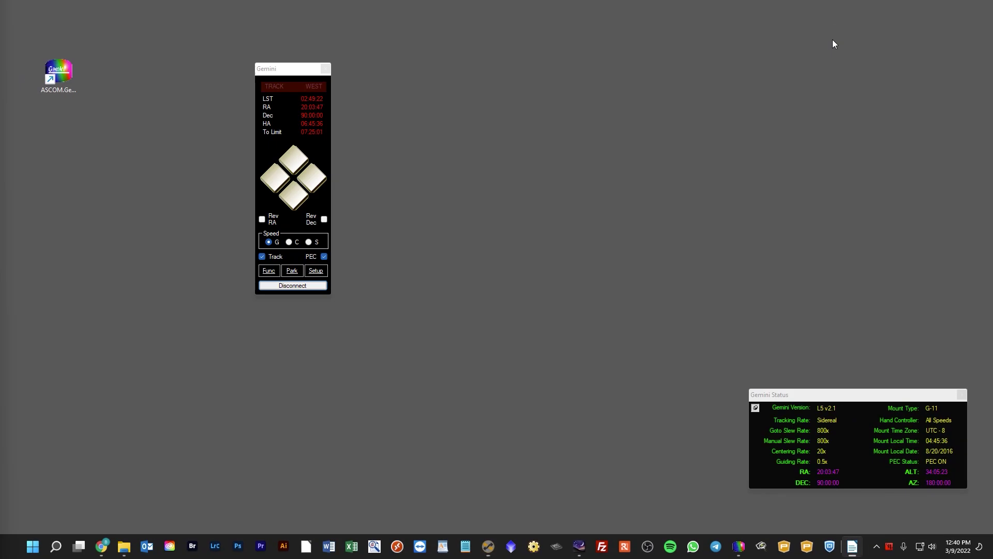
# - Try to disconnect the mount from the hand controller, decline the confirmation, and check the telescope connection in Sequence Generator Pro
pyautogui.click(298, 285)
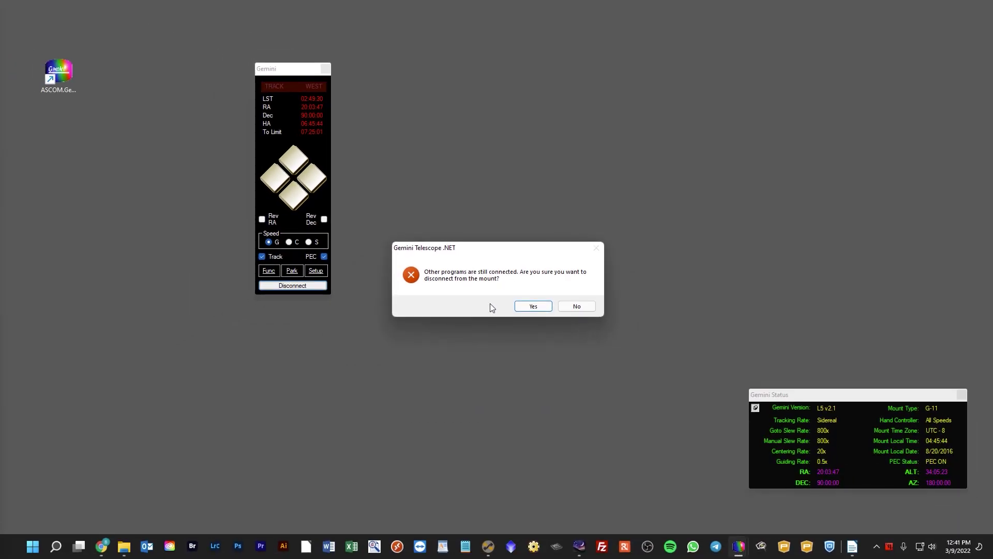
pyautogui.click(576, 306)
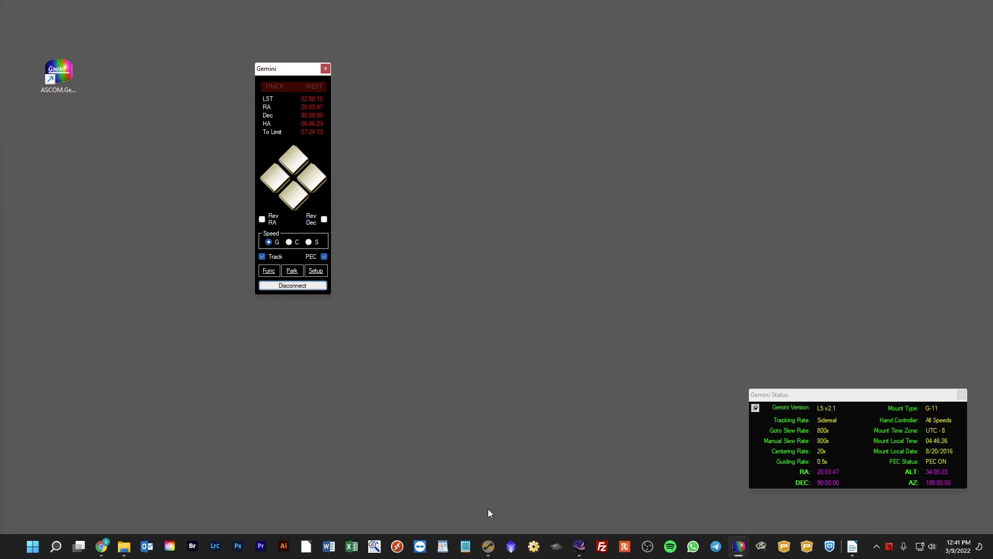
pyautogui.click(489, 545)
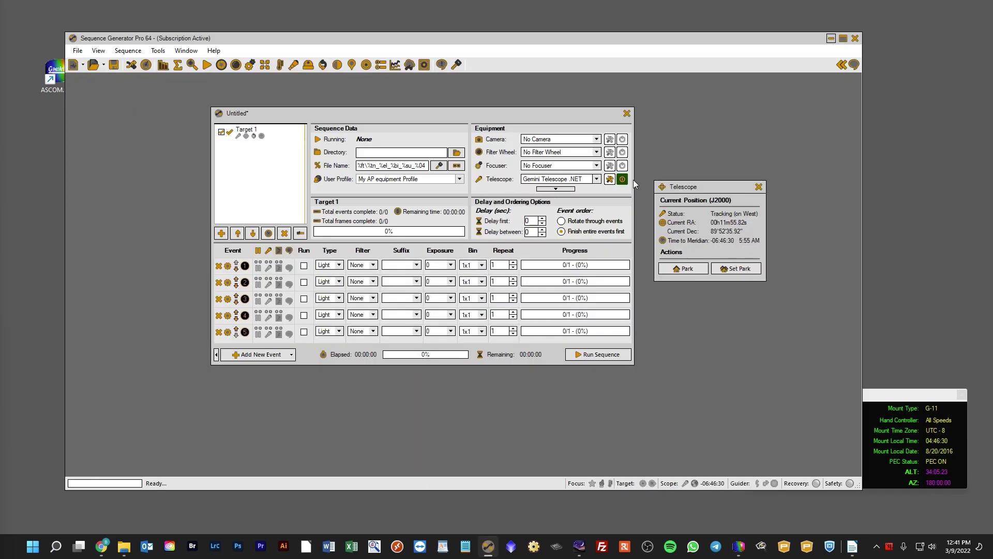
pyautogui.click(831, 39)
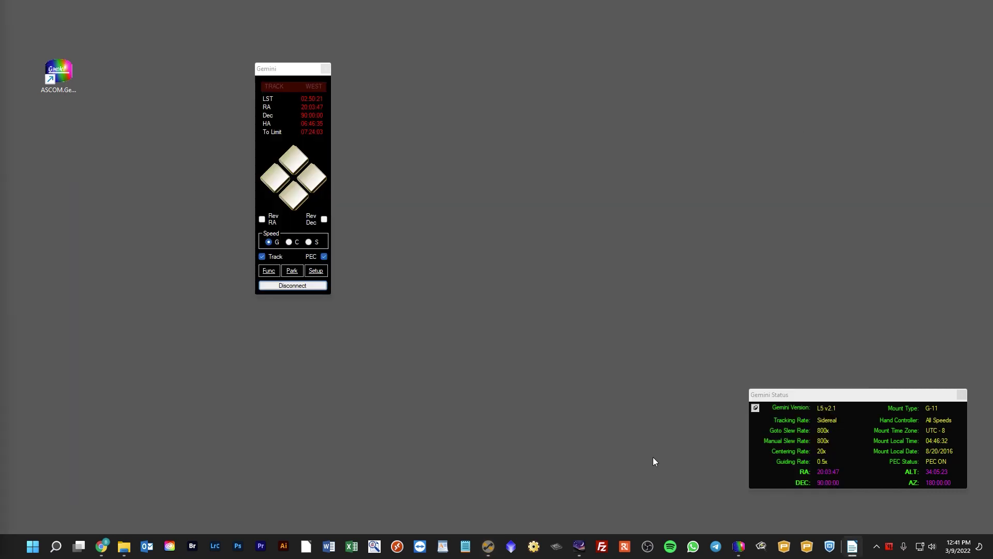
# - Switch to Stellarium and open the configuration of its Telescope Control plug-in
pyautogui.click(580, 553)
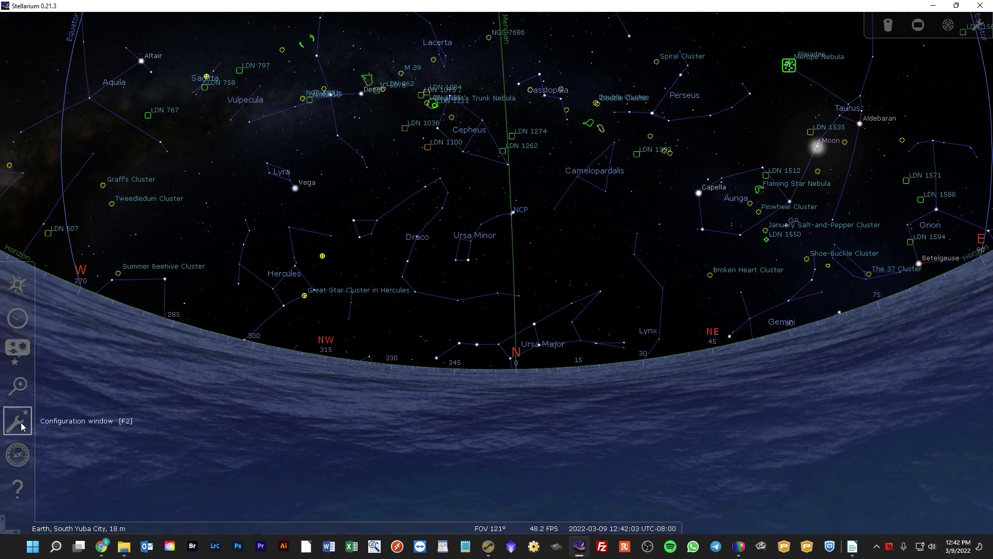
pyautogui.click(18, 421)
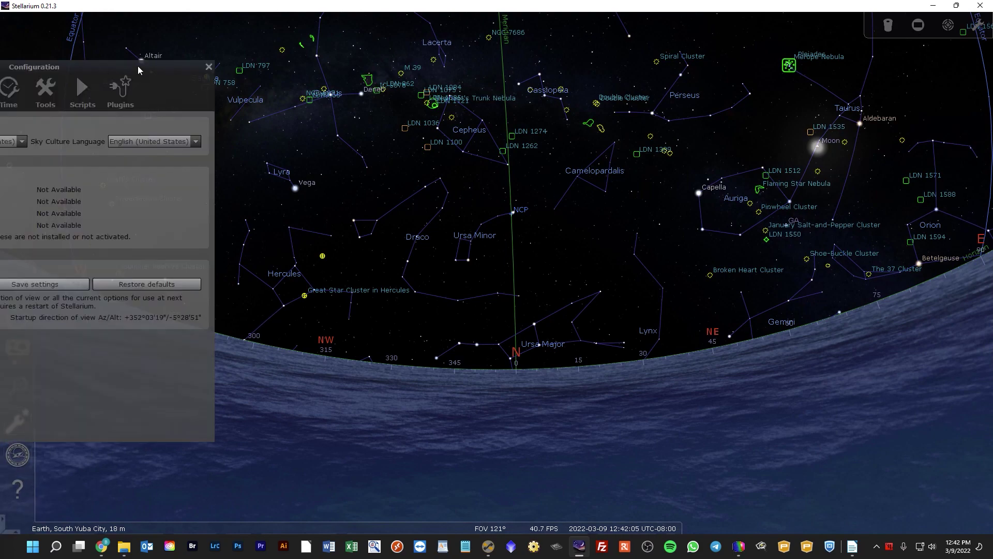
pyautogui.moveTo(138, 66); pyautogui.dragTo(607, 93)
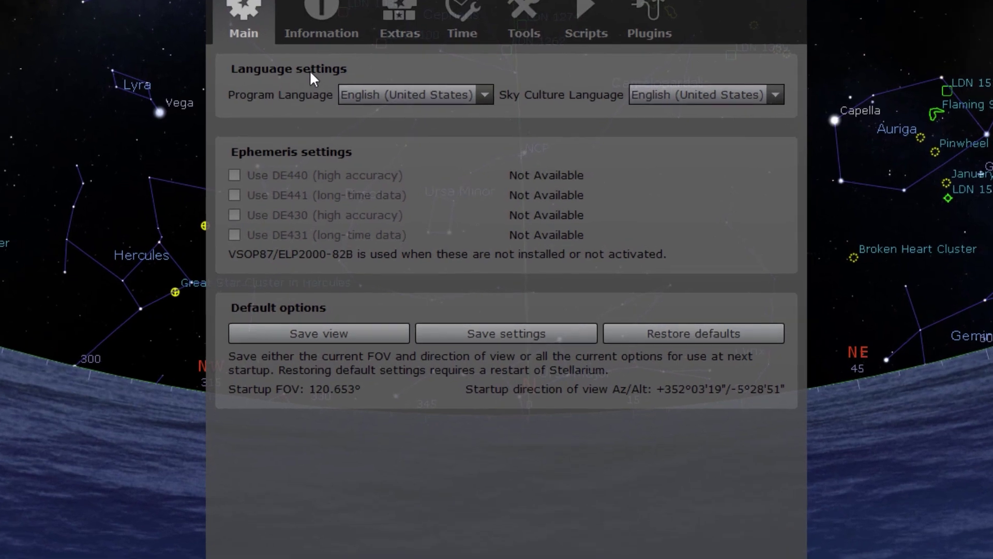
pyautogui.click(643, 8)
pyautogui.click(292, 548)
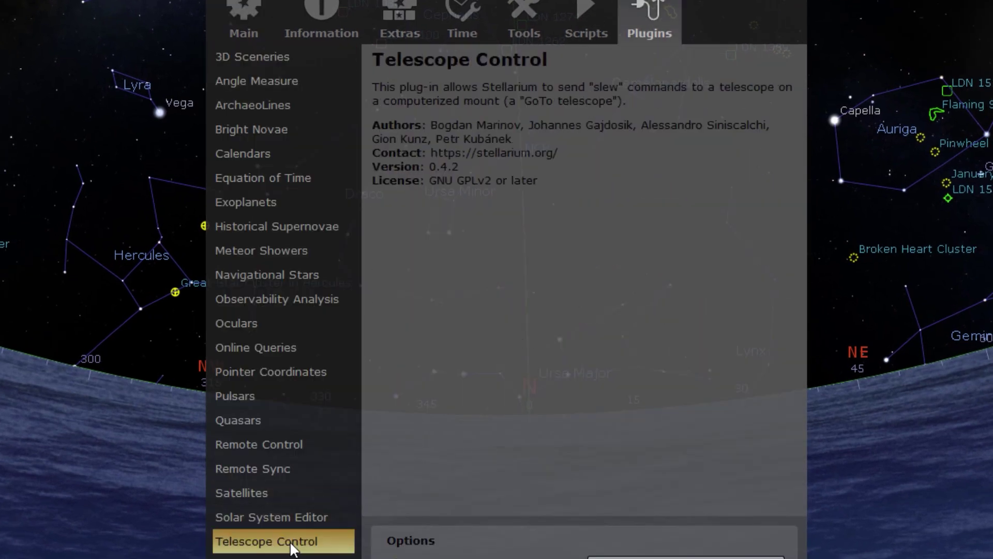
pyautogui.click(686, 556)
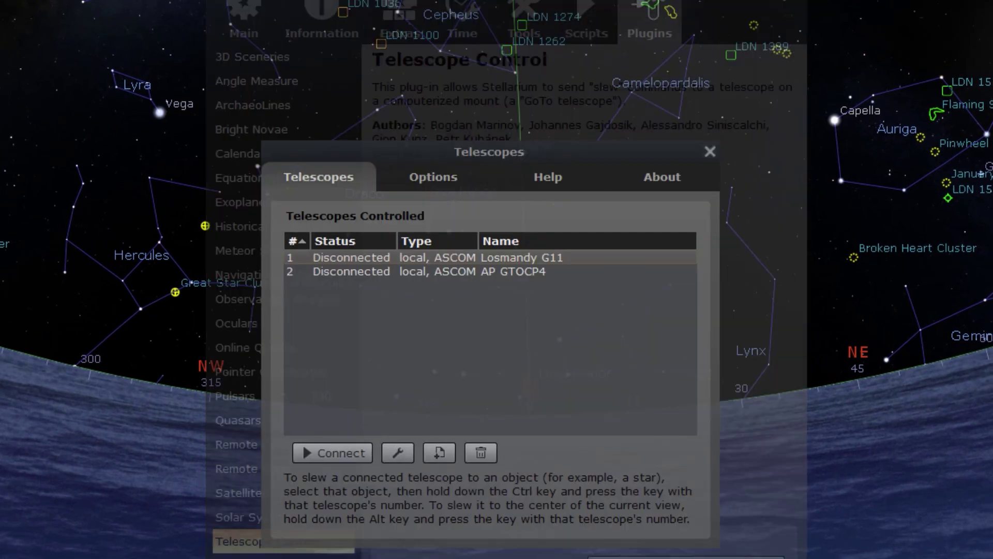
# - Connect the Losmandy G11 telescope in Stellarium and close the telescope and configuration windows
pyautogui.click(445, 258)
pyautogui.click(327, 453)
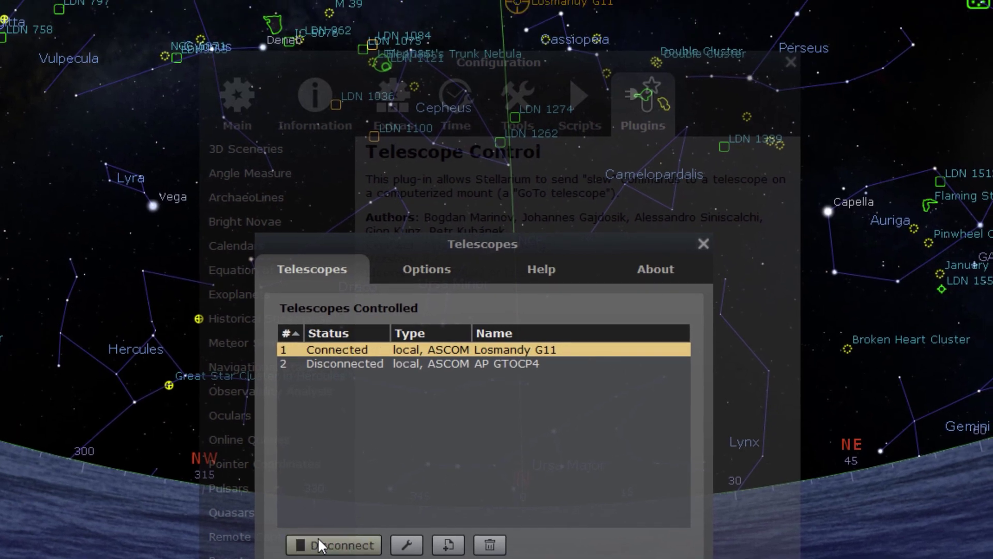
pyautogui.click(702, 245)
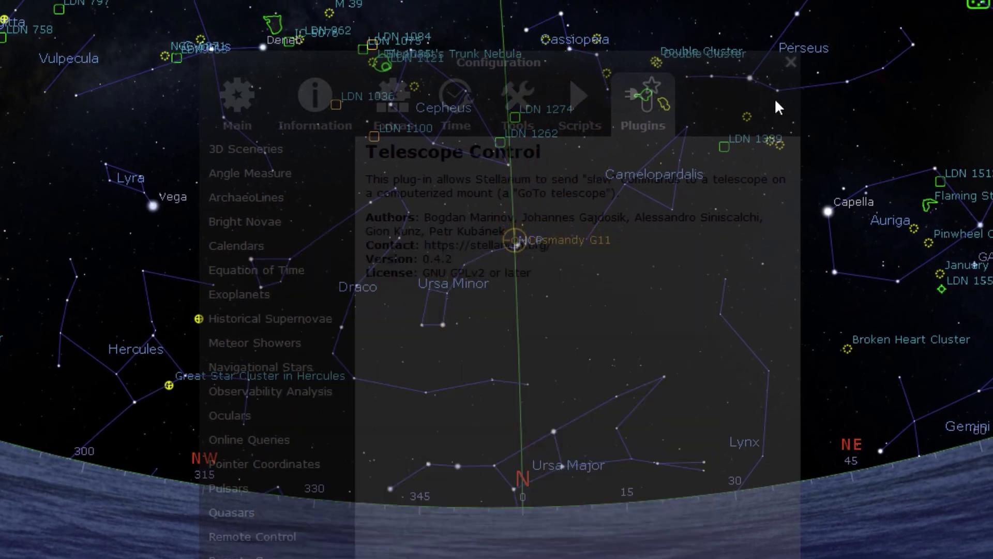
pyautogui.click(790, 64)
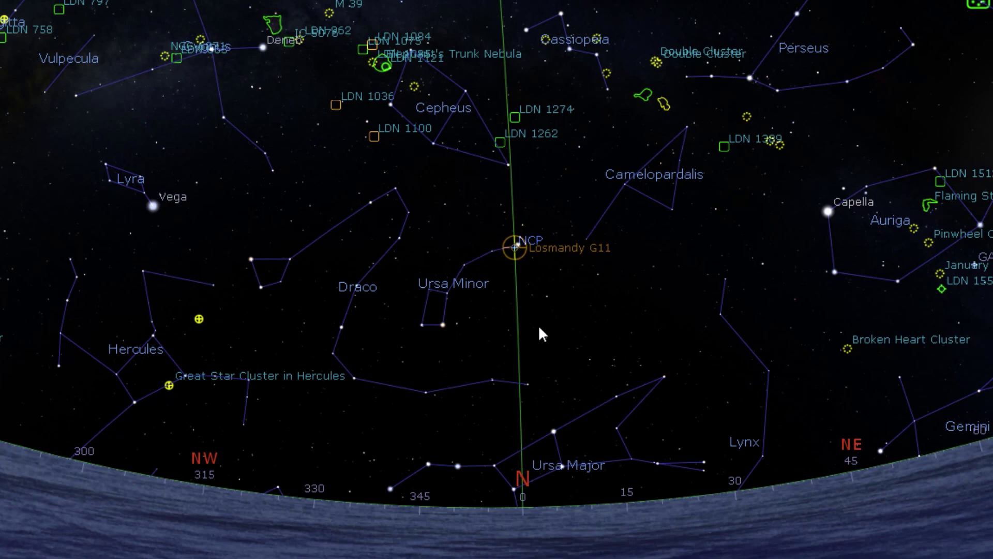
pyautogui.moveTo(567, 334); pyautogui.dragTo(515, 317)
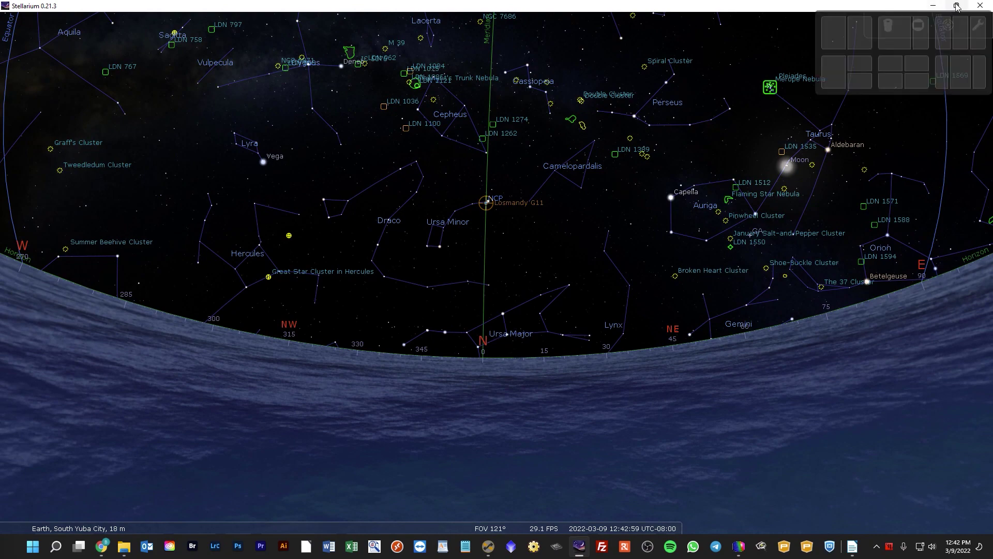
# - Shrink the Stellarium window to show Sequence Generator Pro and the hand controller beside it, and move the Telescope panel up slightly
pyautogui.click(956, 6)
pyautogui.click(488, 545)
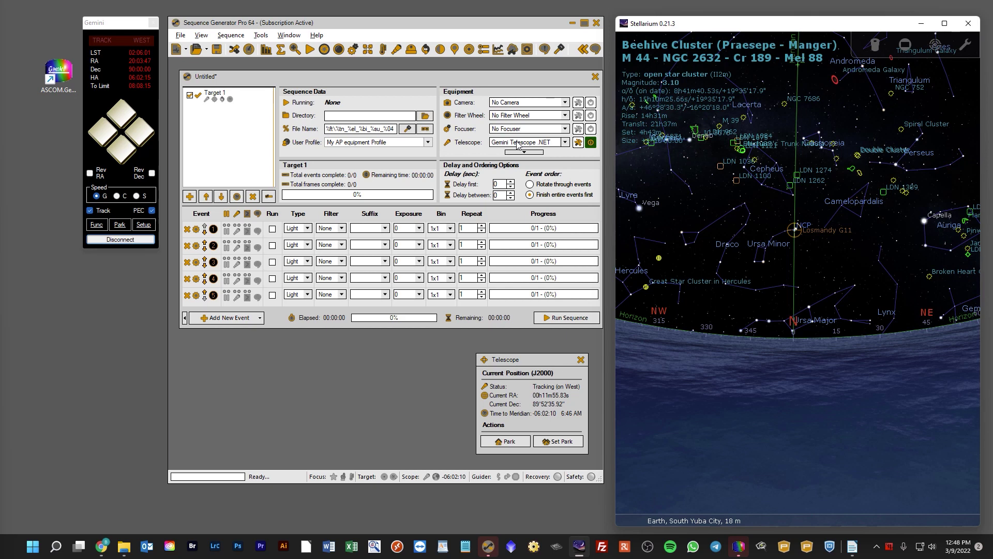
pyautogui.moveTo(542, 361); pyautogui.dragTo(542, 353)
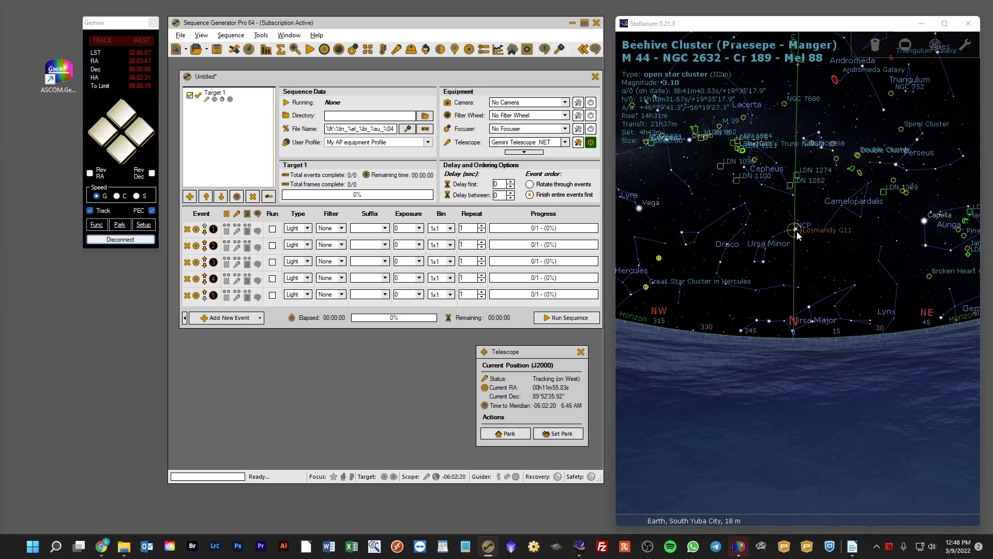
pyautogui.click(122, 26)
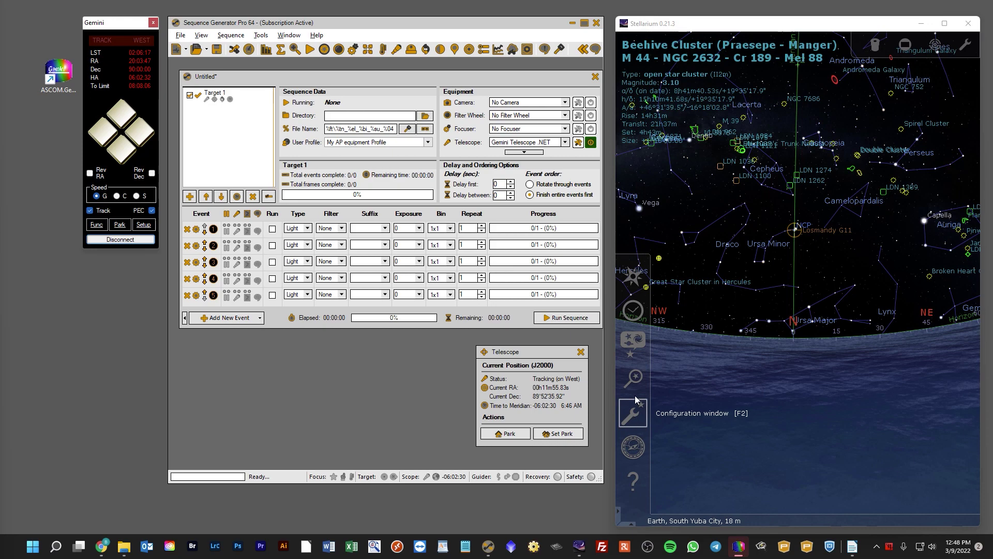
# - Maximize Stellarium, disconnect the Losmandy G11 in the Telescope Control plug-in, and close its windows
pyautogui.click(815, 32)
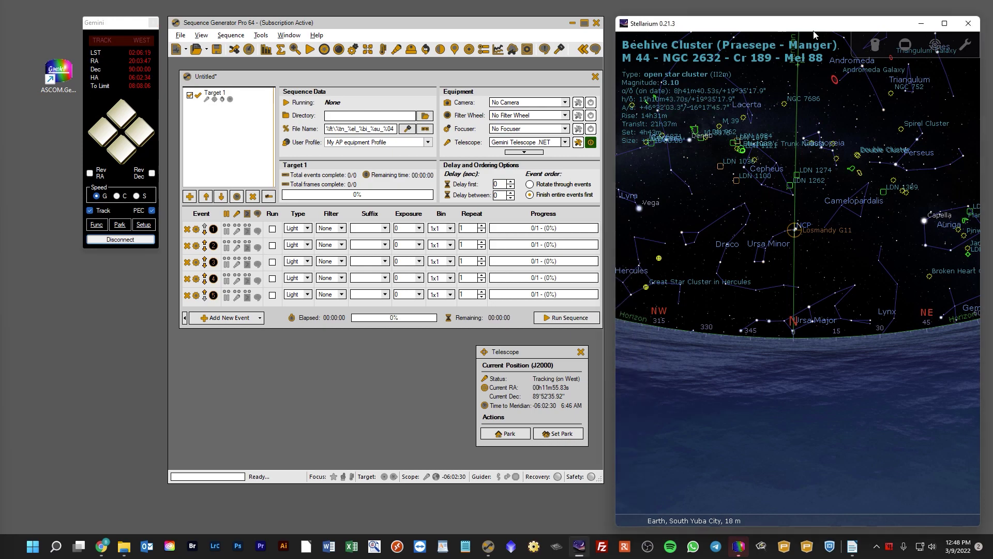
pyautogui.doubleClick(818, 24)
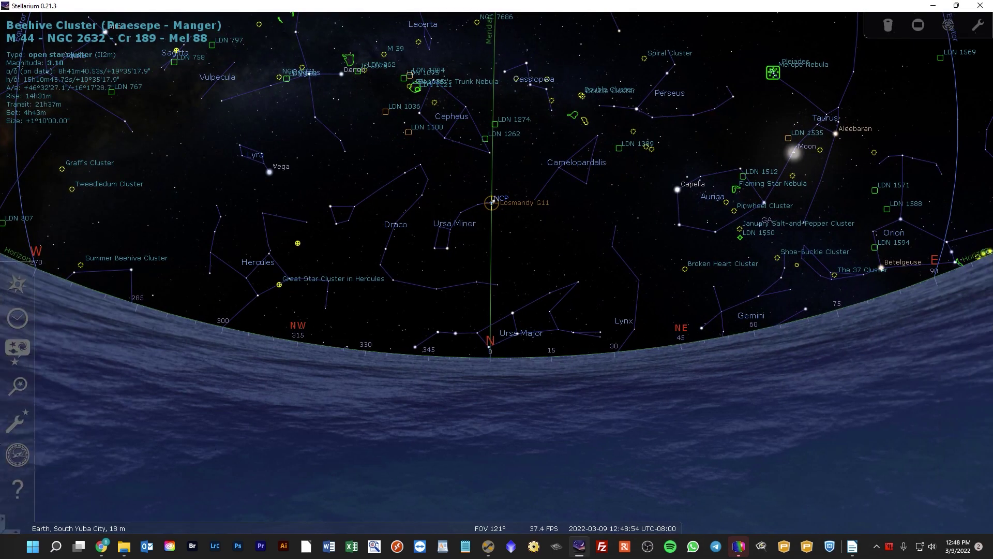
pyautogui.click(14, 433)
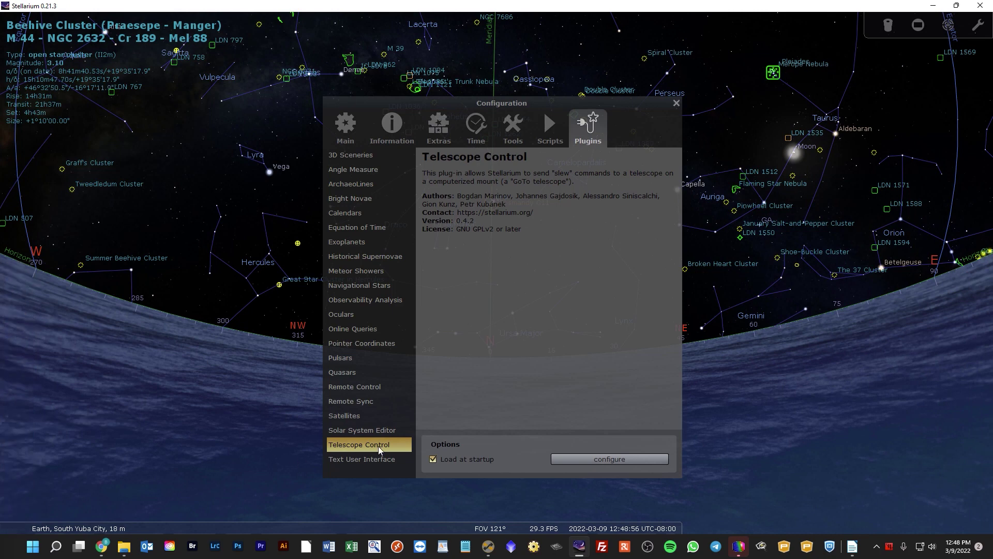
pyautogui.click(604, 458)
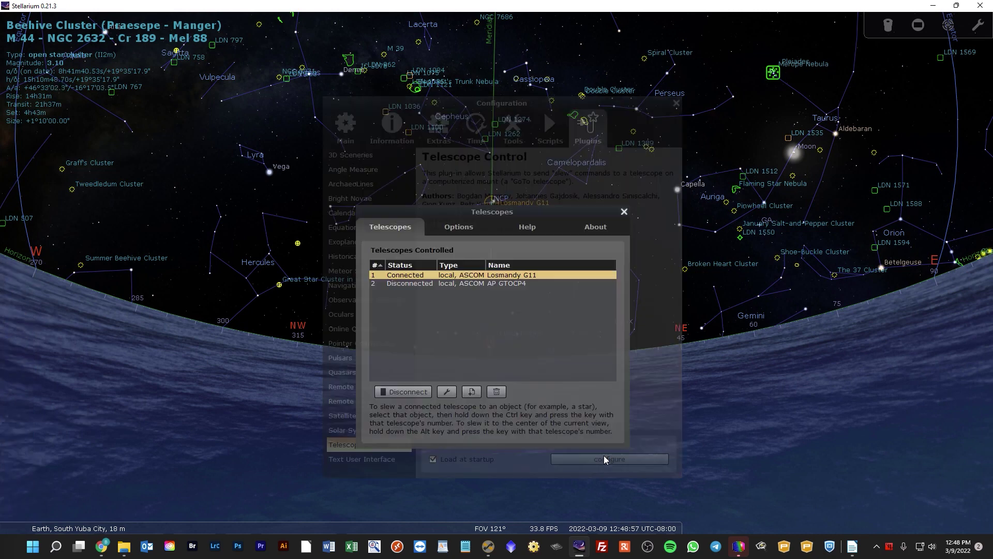
pyautogui.click(408, 390)
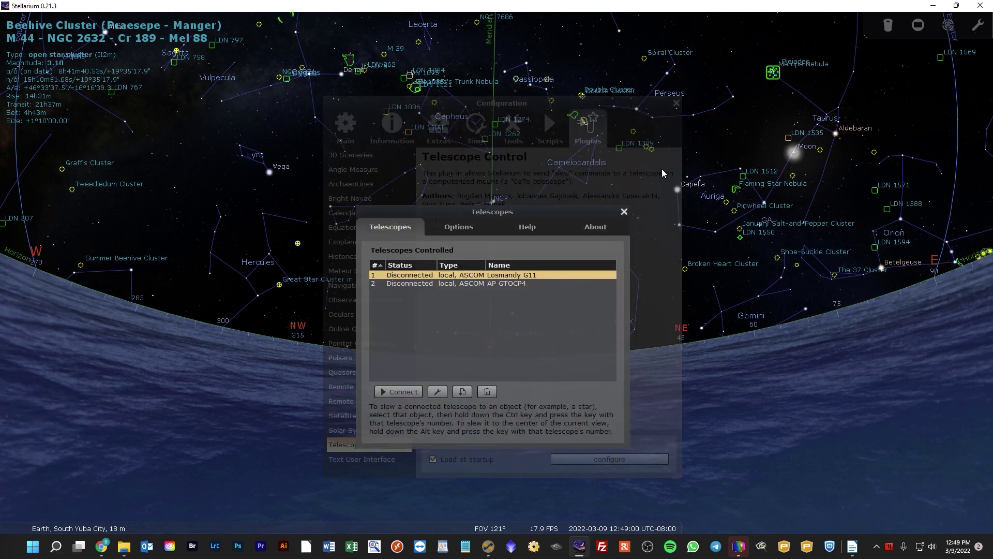
pyautogui.press('F2')
pyautogui.click(624, 213)
# - Return Stellarium to its smaller window size and disconnect the Gemini telescope in Sequence Generator Pro
pyautogui.doubleClick(644, 7)
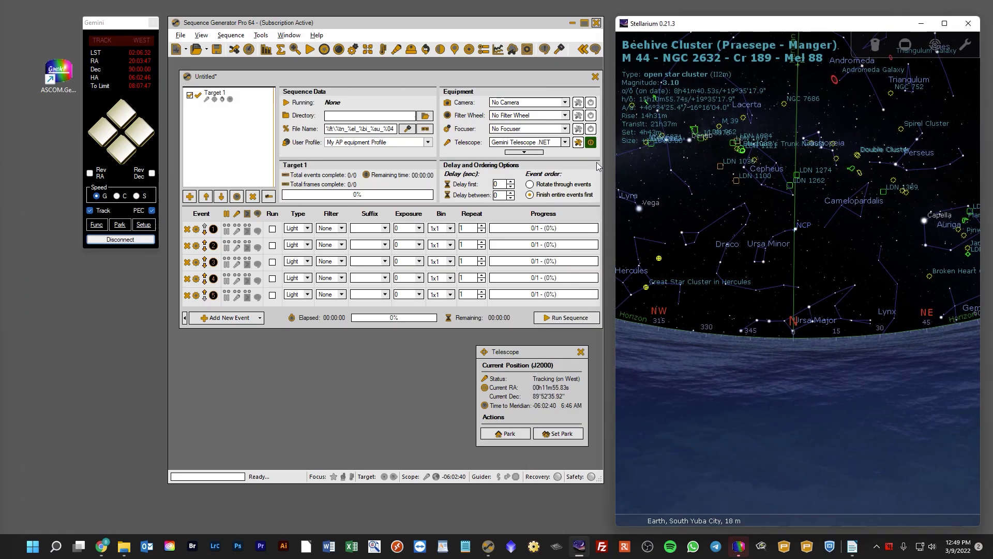
pyautogui.click(591, 143)
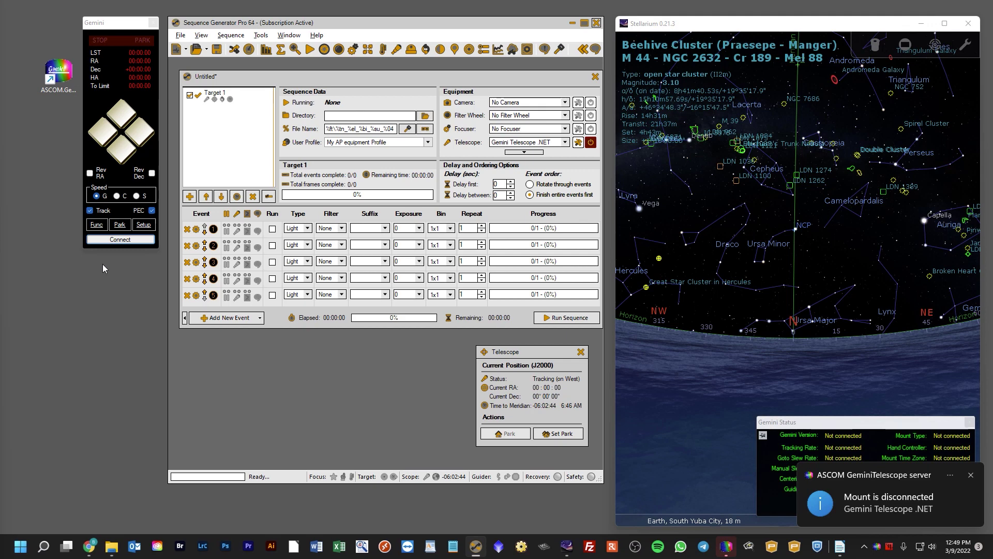
# - Exit the Gemini driver from its hand controller
pyautogui.click(124, 239)
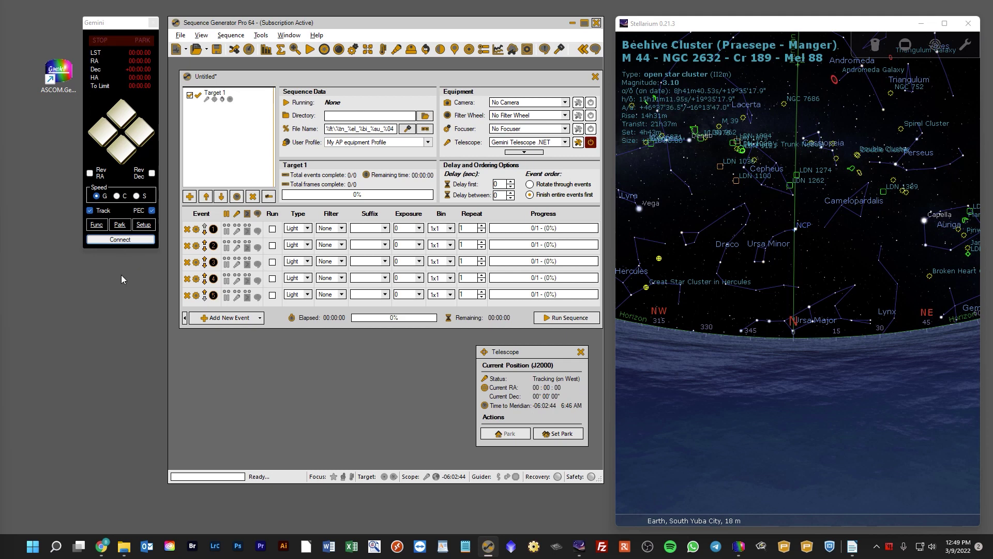
pyautogui.click(144, 225)
pyautogui.click(171, 332)
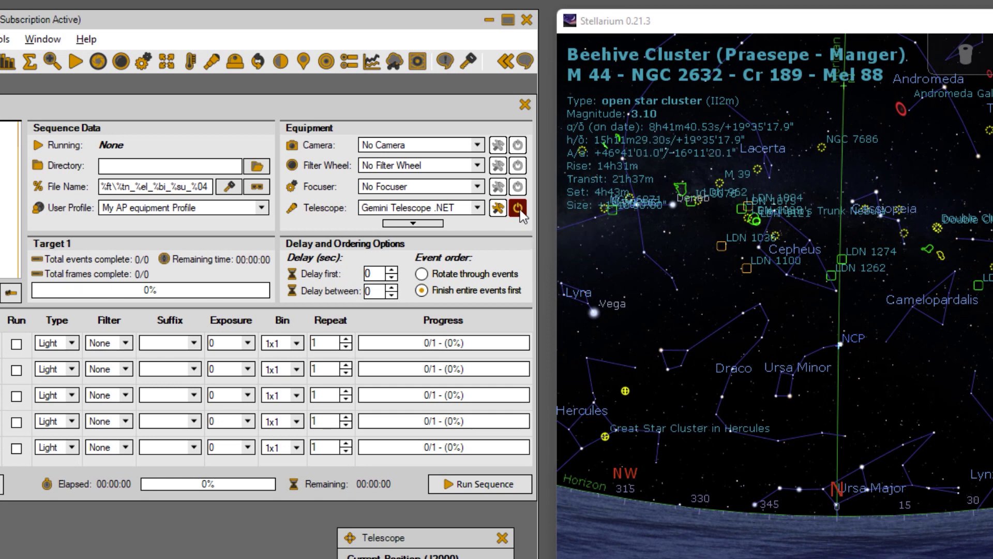
# - Connect the Gemini telescope in Sequence Generator Pro, show the Gemini Status window from the hidden system tray icons, and move it up slightly
pyautogui.click(518, 208)
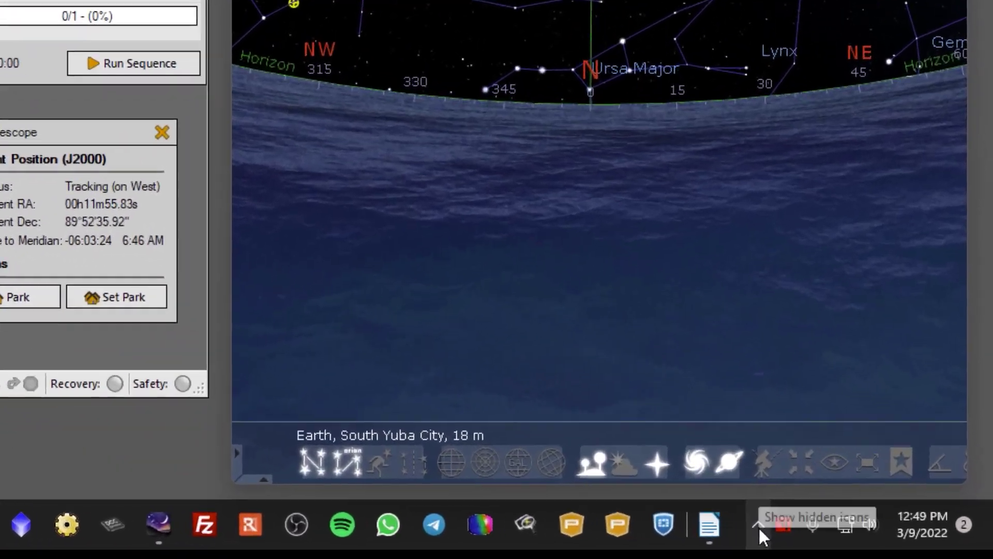
pyautogui.click(845, 541)
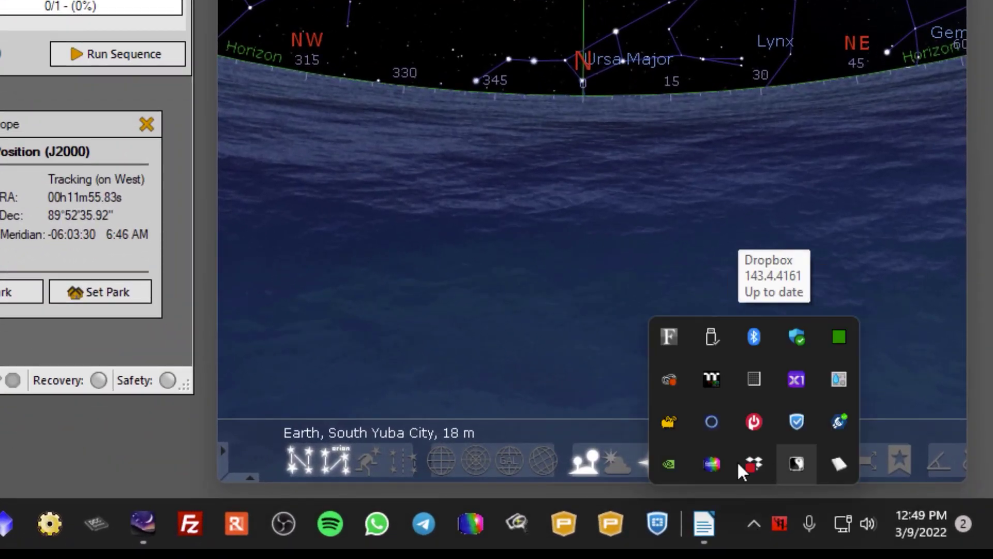
pyautogui.click(712, 464)
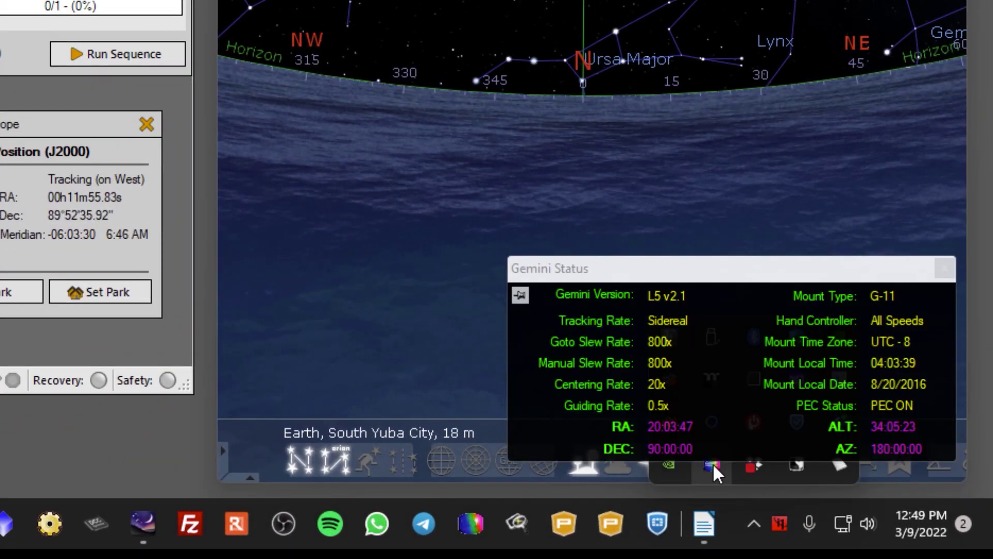
pyautogui.moveTo(703, 280); pyautogui.dragTo(698, 204)
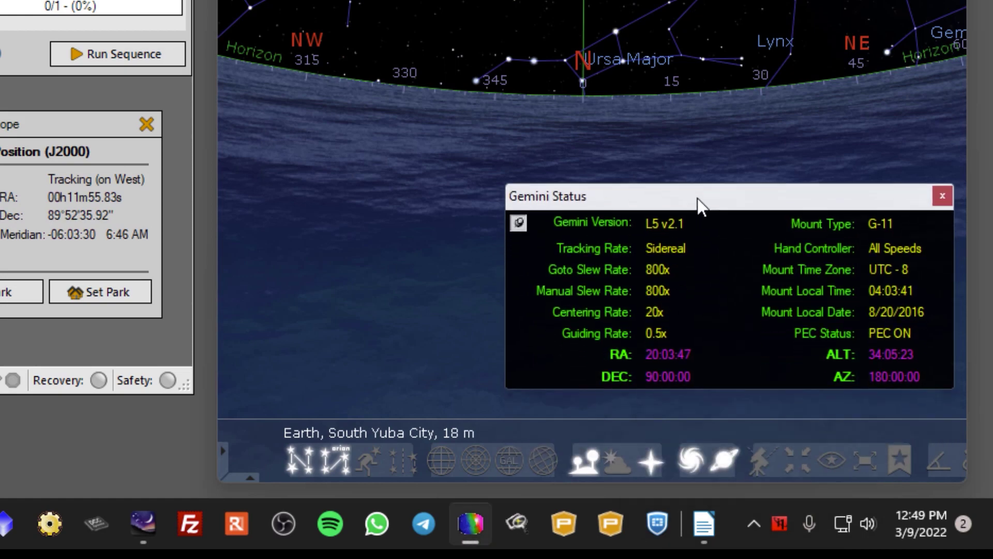
# - Bring up the Gemini hand controller from the system tray and place it just below the ASCOM Gemini desktop shortcut
pyautogui.click(754, 523)
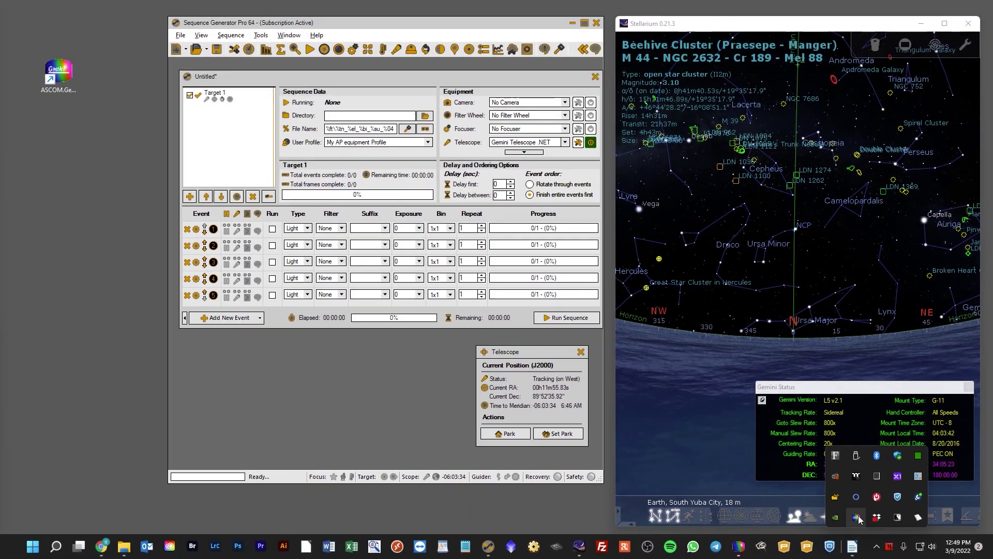
pyautogui.click(858, 517)
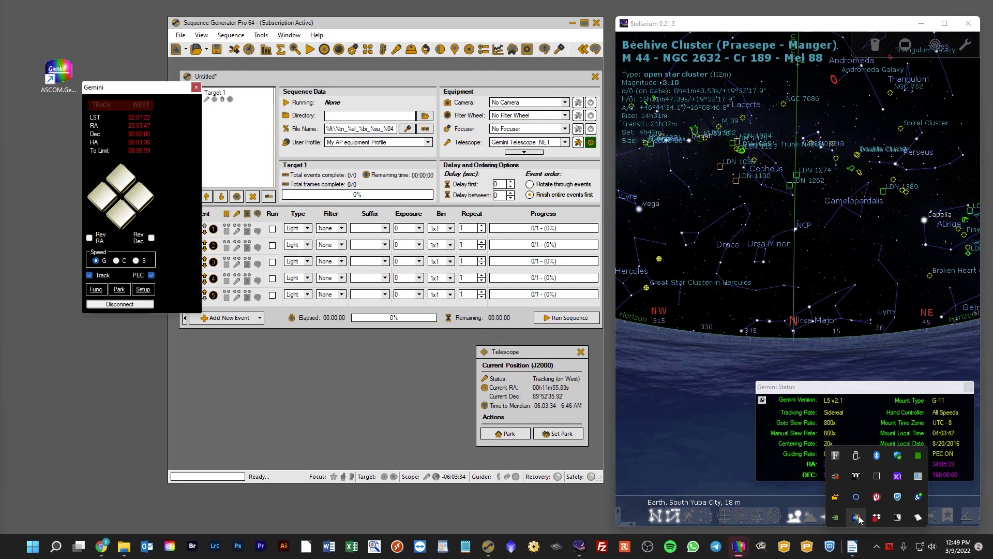
pyautogui.moveTo(129, 93); pyautogui.dragTo(91, 122)
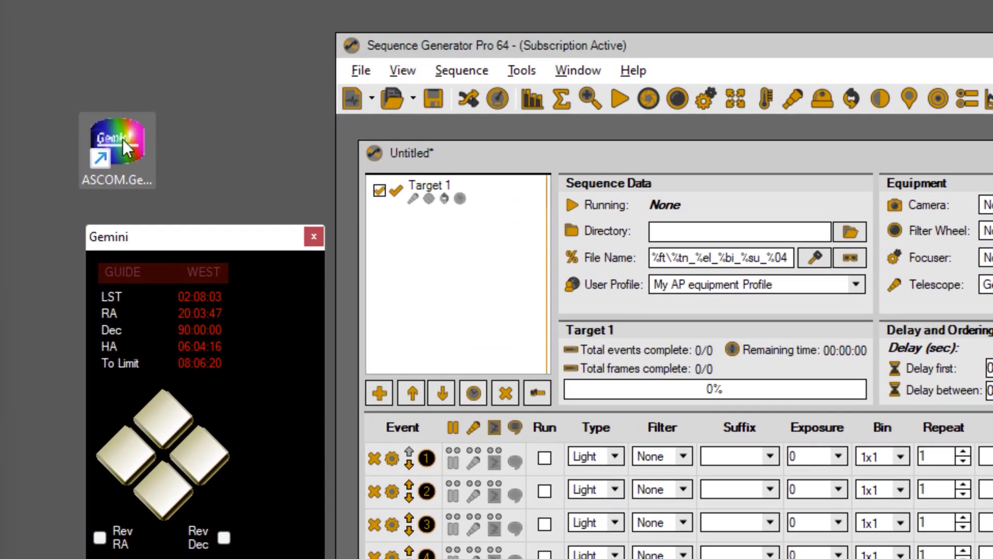
# - Try to start a second instance of the Gemini driver from its desktop shortcut and dismiss the resulting dialog
pyautogui.doubleClick(122, 139)
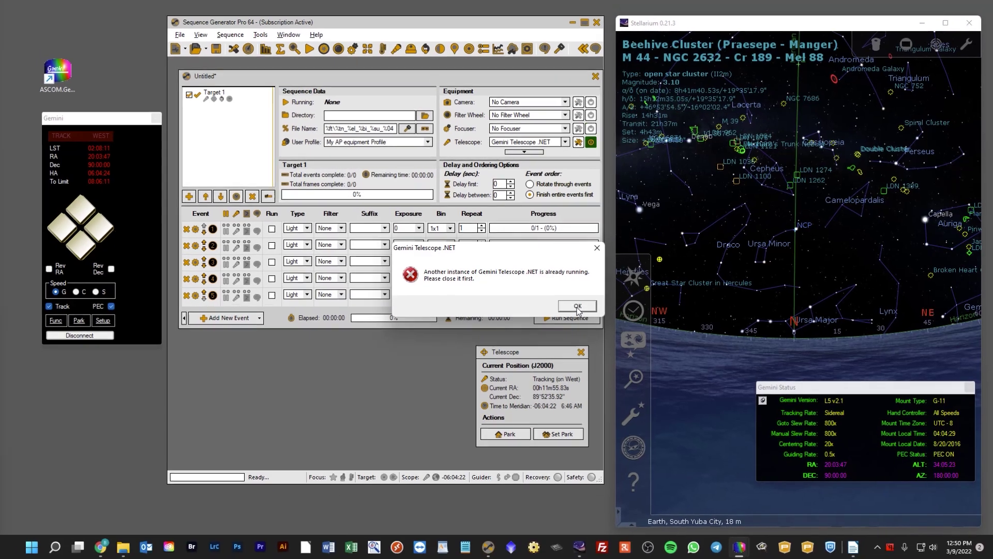
pyautogui.click(675, 362)
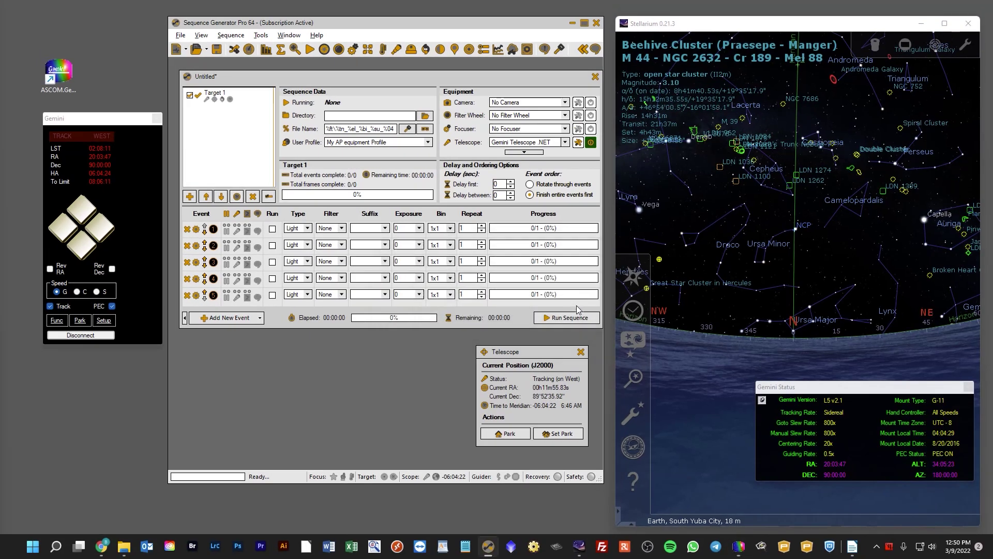
# - Close the hand controller and Gemini Status windows, and reopen the running driver's display from the hidden system tray icons
pyautogui.click(157, 118)
pyautogui.click(968, 387)
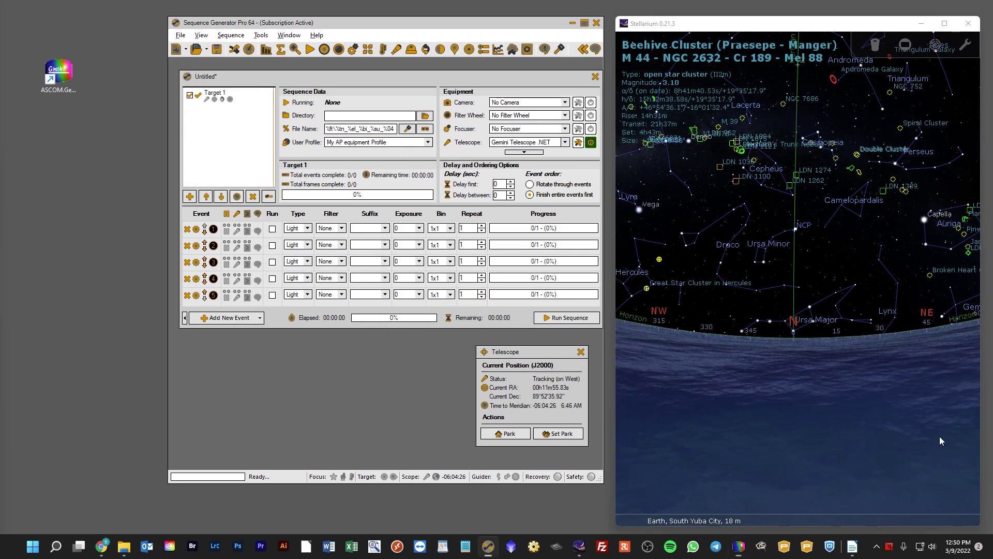
pyautogui.click(877, 547)
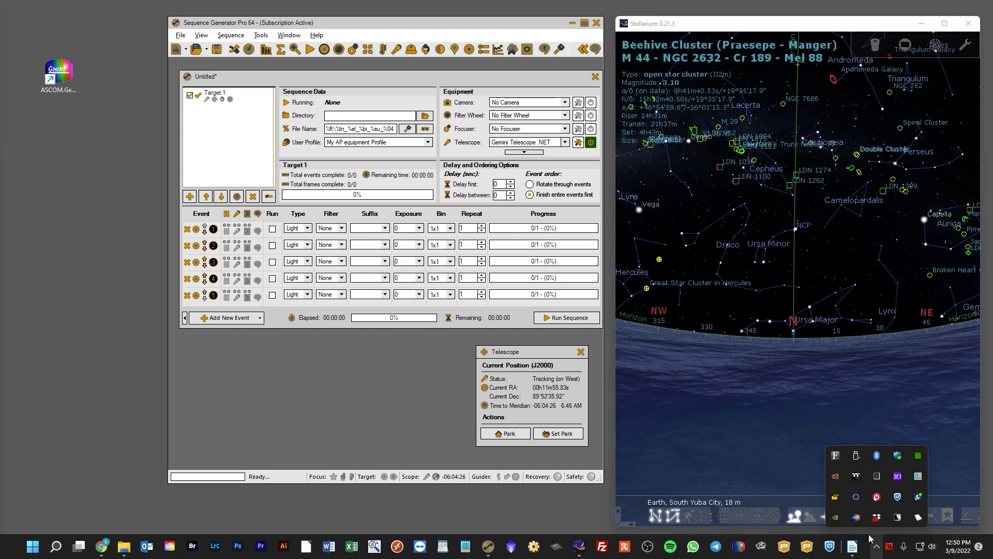
pyautogui.click(857, 518)
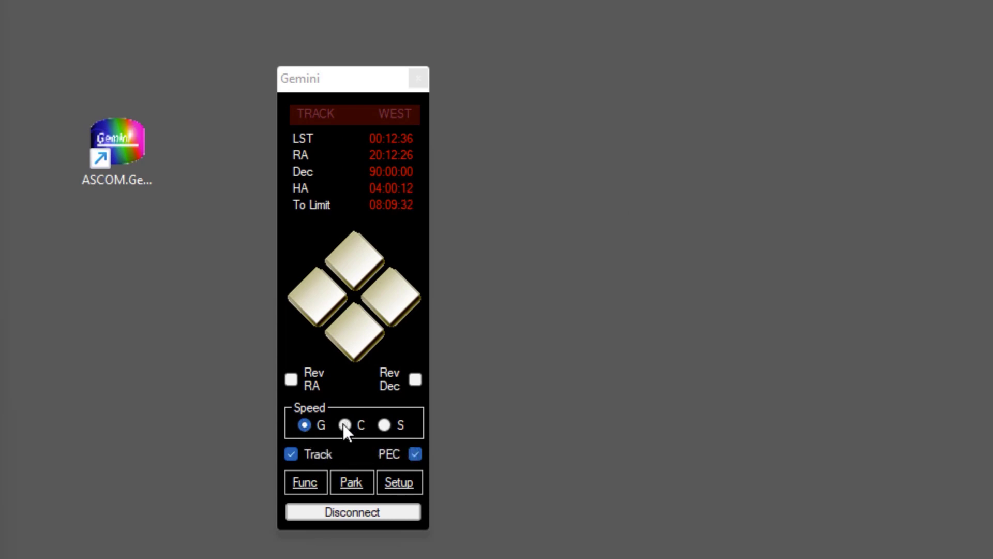
# - Set the hand controller speed to S and slew the mount manually in declination and in right ascension
pyautogui.click(383, 424)
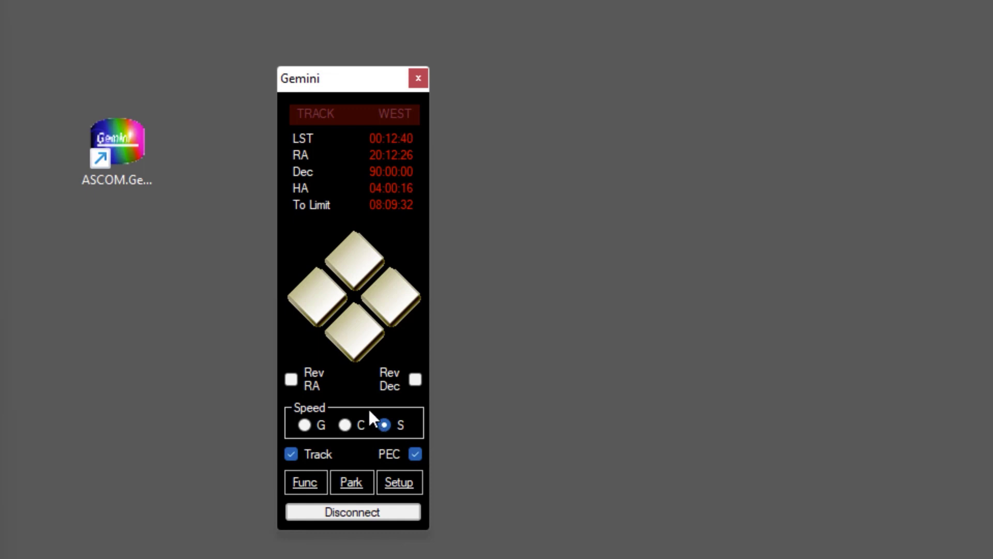
pyautogui.click(352, 259)
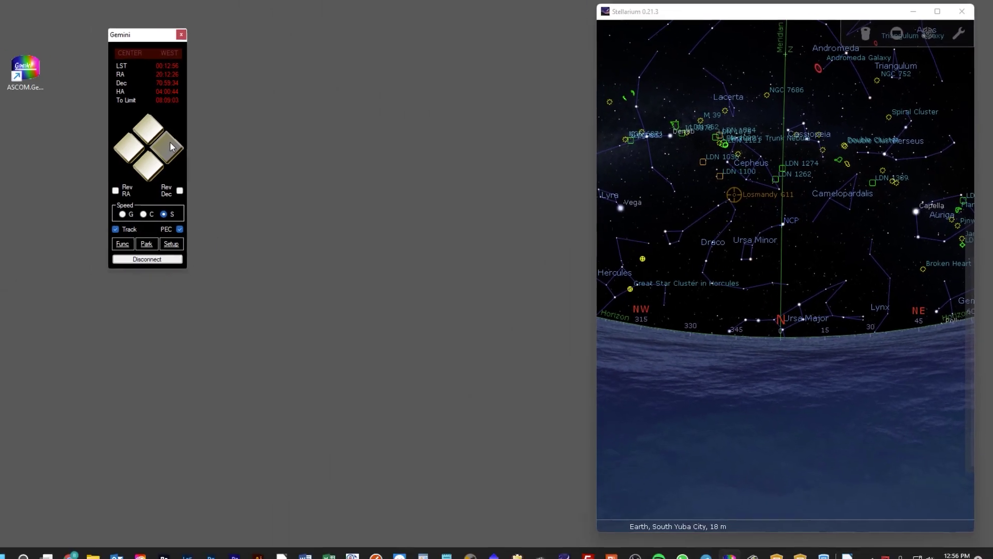
pyautogui.click(171, 145)
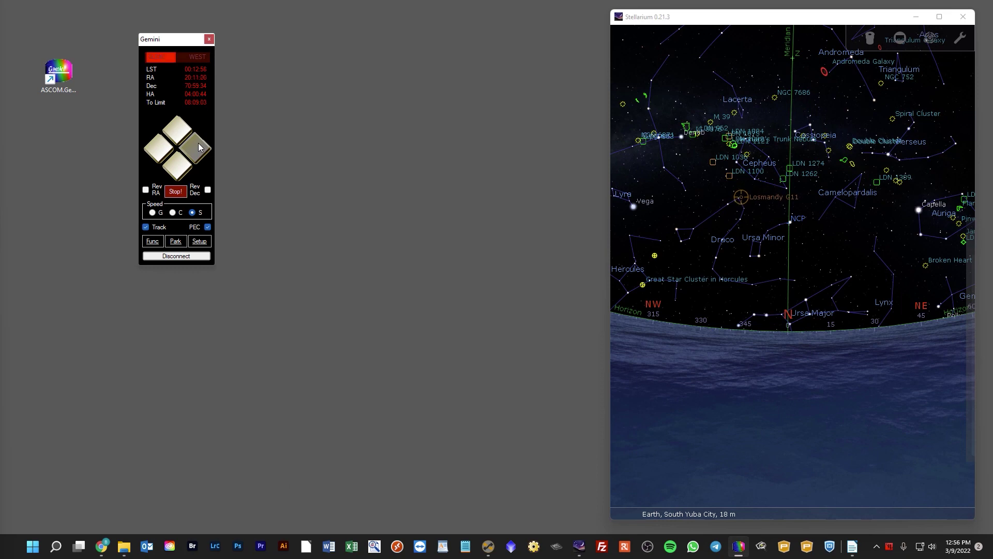
pyautogui.moveTo(197, 143); pyautogui.dragTo(197, 142)
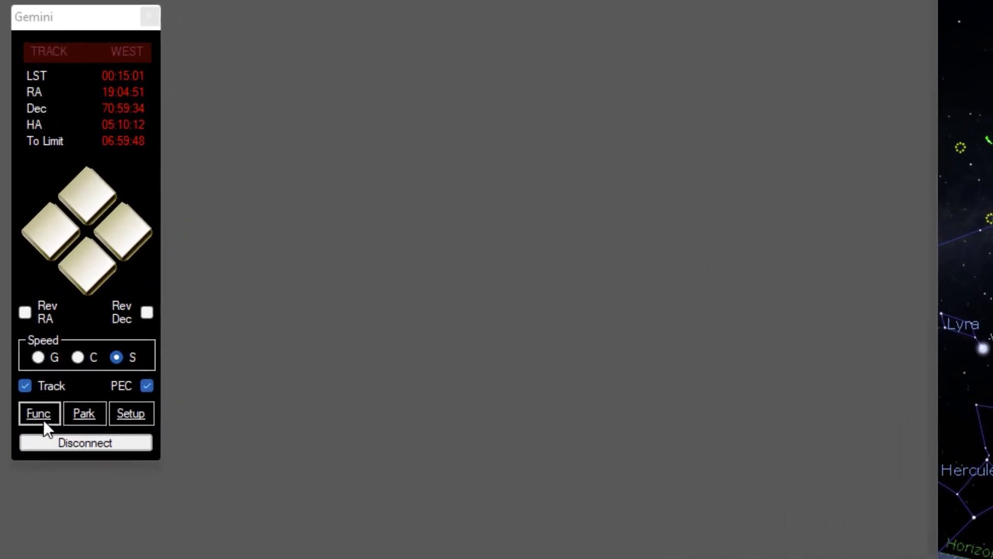
# - Look up object M031 in the Object and Coordinates dialog, slew the mount to it, and exit the dialog
pyautogui.click(154, 241)
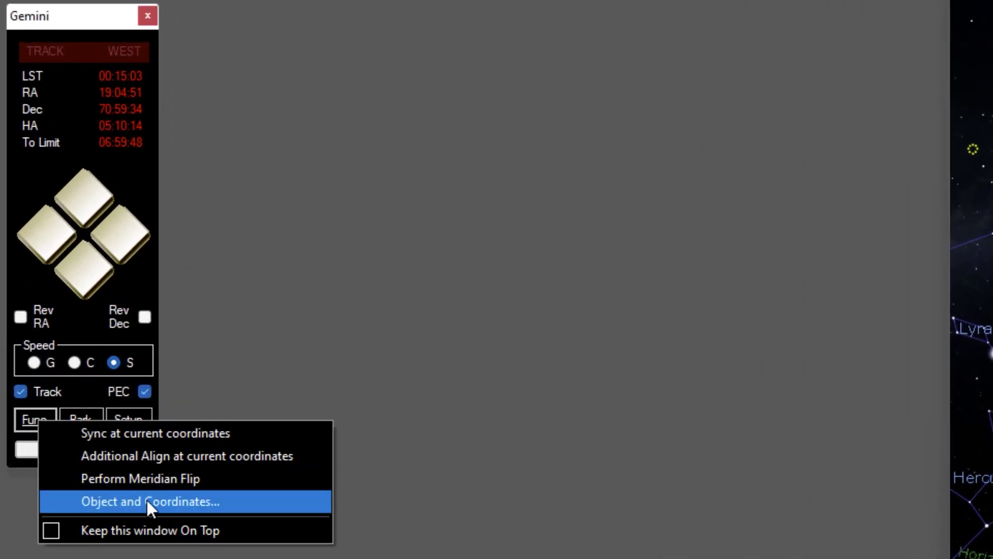
pyautogui.click(147, 500)
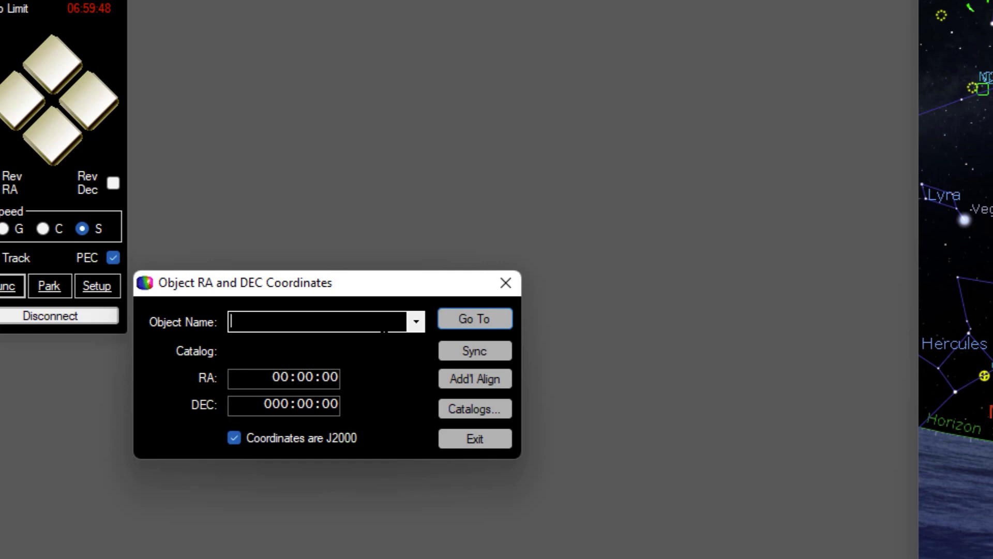
pyautogui.write('M03')
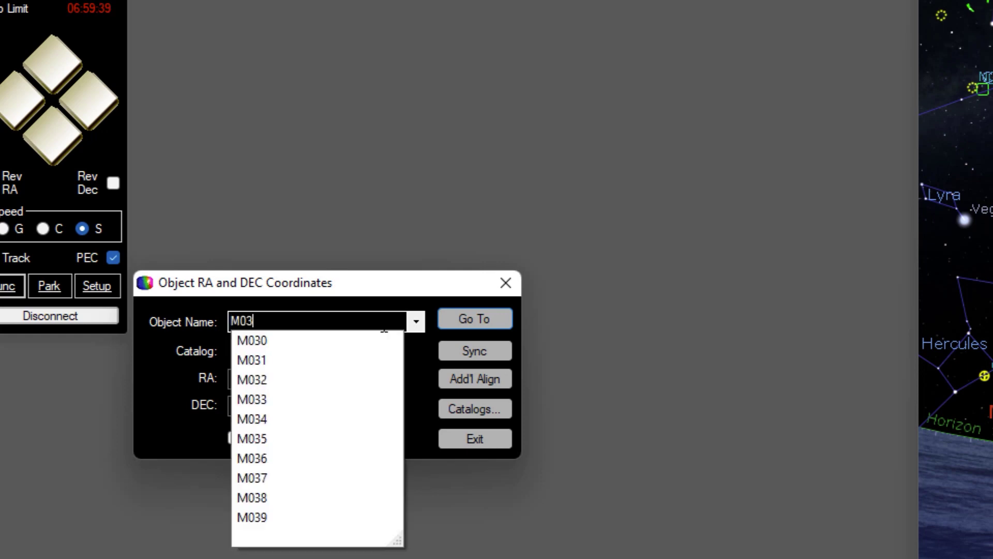
pyautogui.click(316, 362)
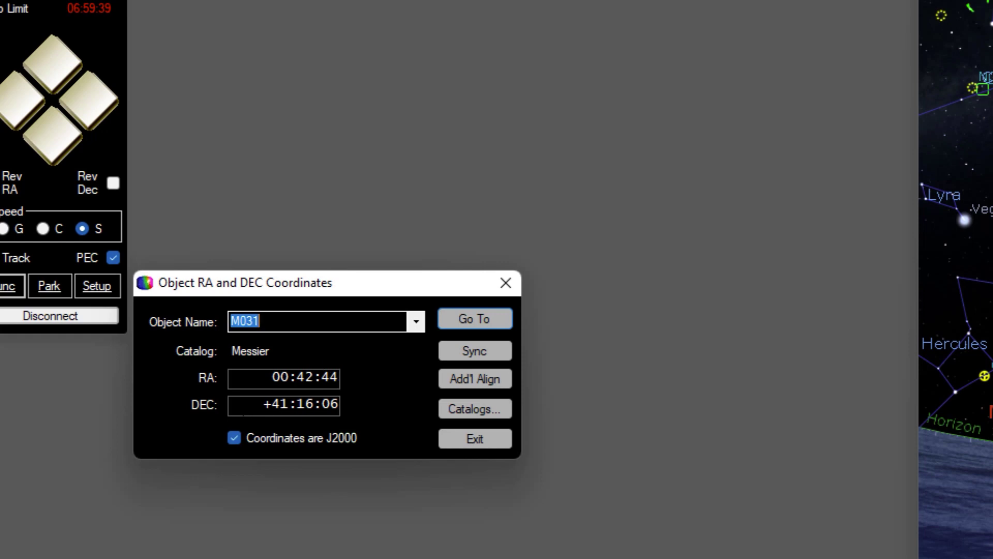
pyautogui.click(466, 325)
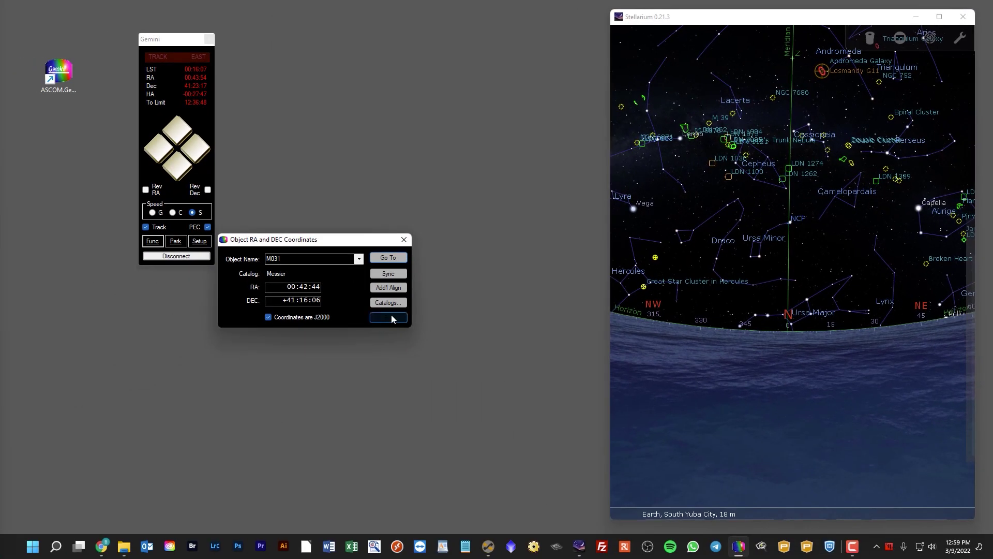
pyautogui.click(391, 316)
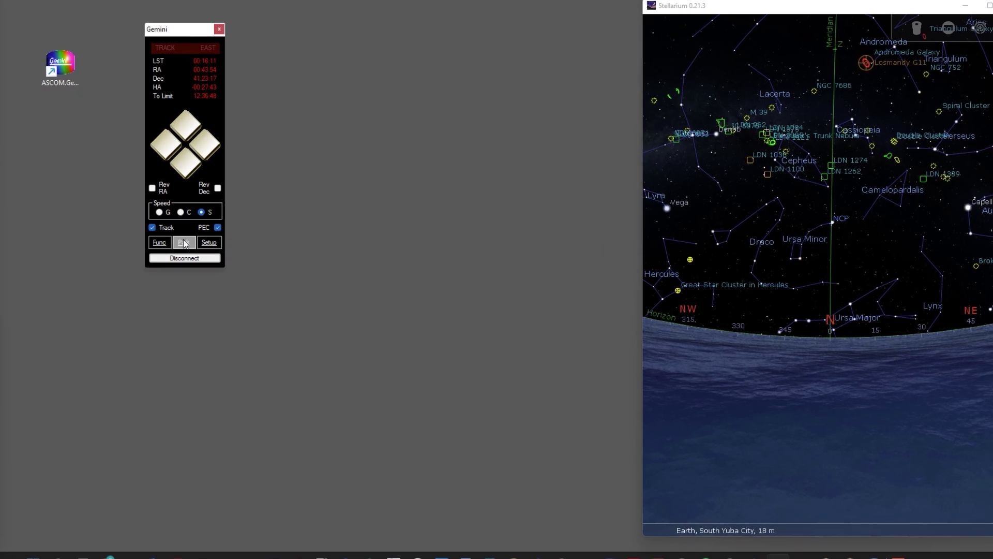
# - Configure the driver's park position as Slew to CWD before Parking and accept the settings
pyautogui.click(184, 243)
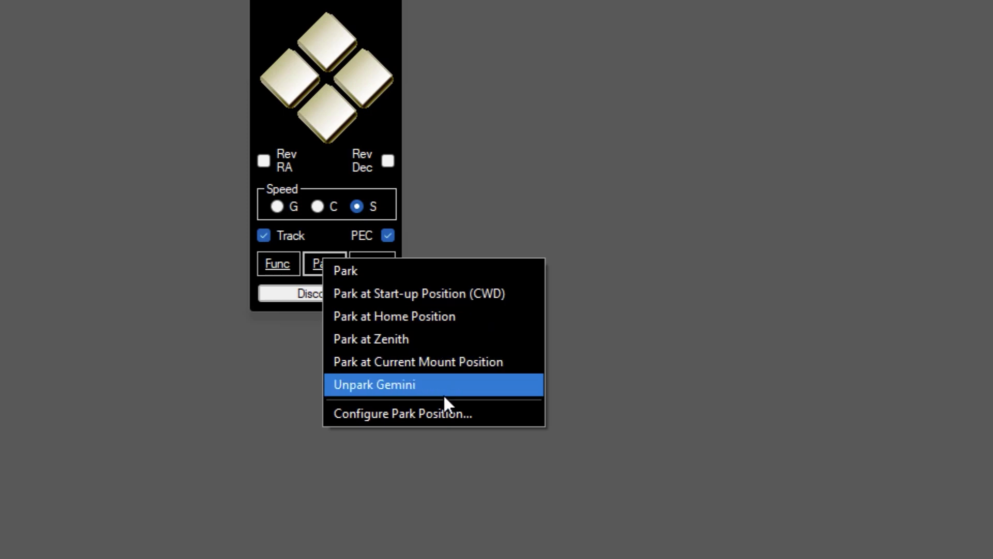
pyautogui.click(489, 414)
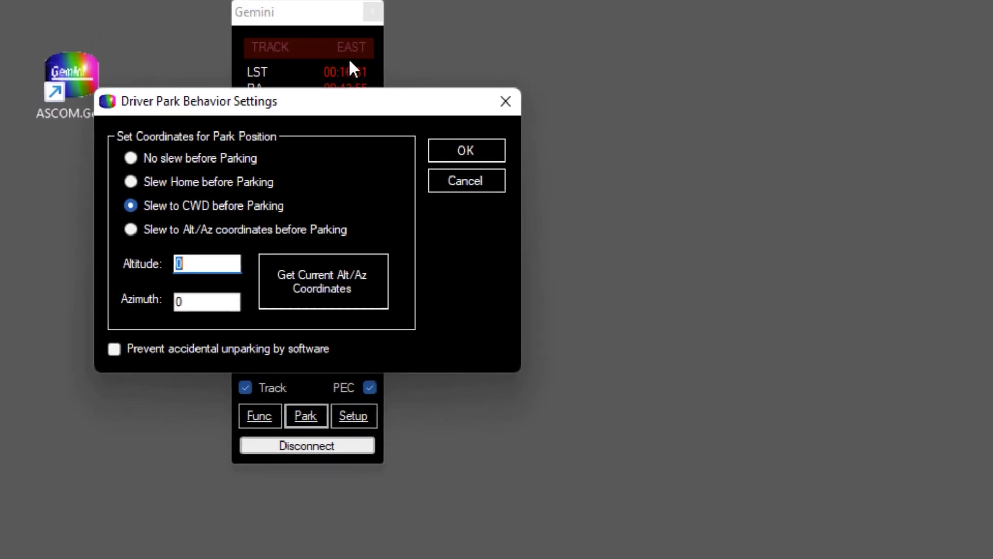
pyautogui.moveTo(343, 124); pyautogui.dragTo(777, 123)
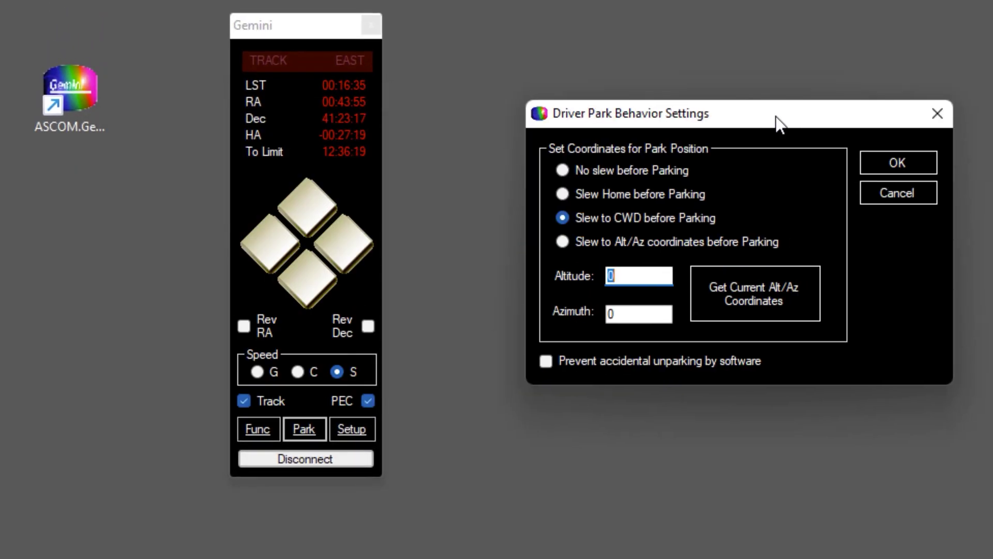
pyautogui.moveTo(776, 116); pyautogui.dragTo(777, 117)
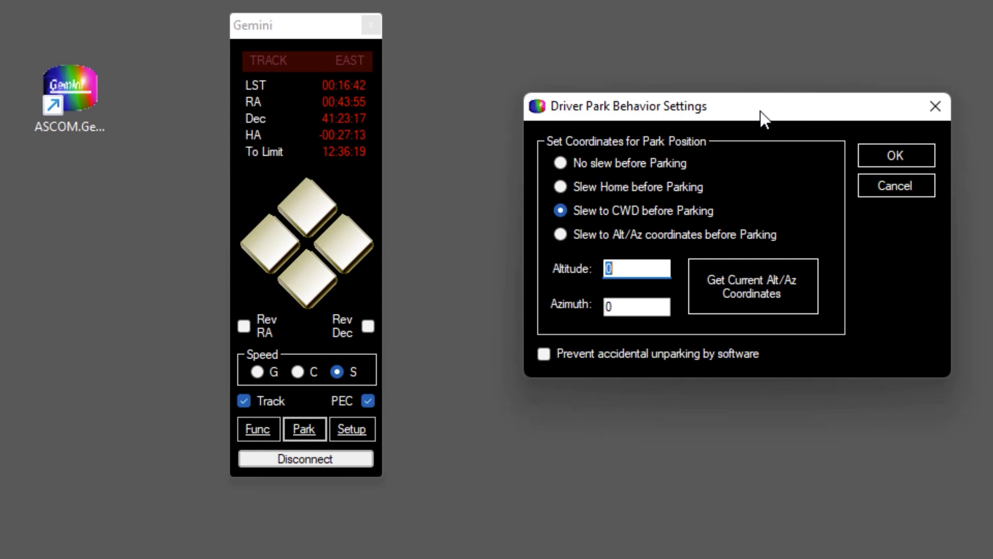
pyautogui.click(600, 212)
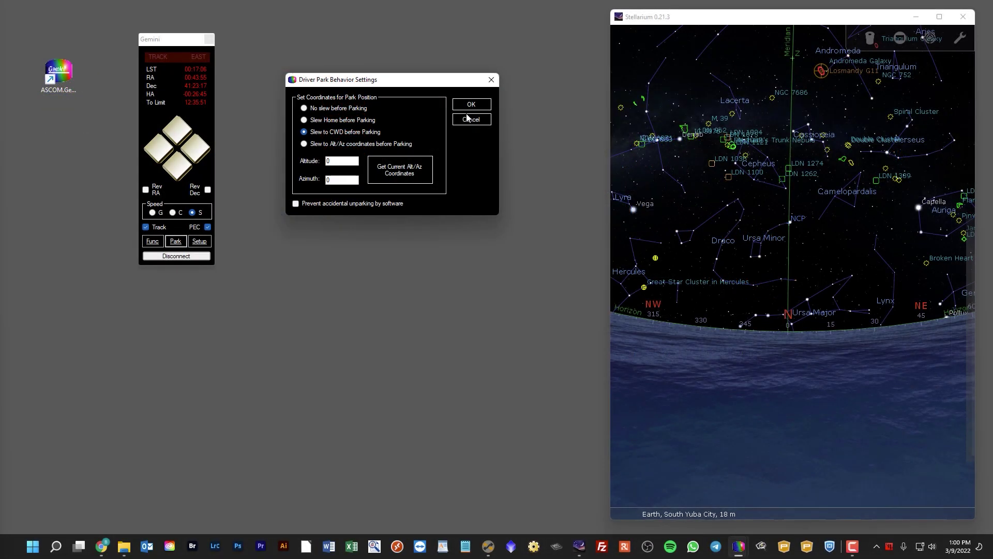
pyautogui.click(475, 105)
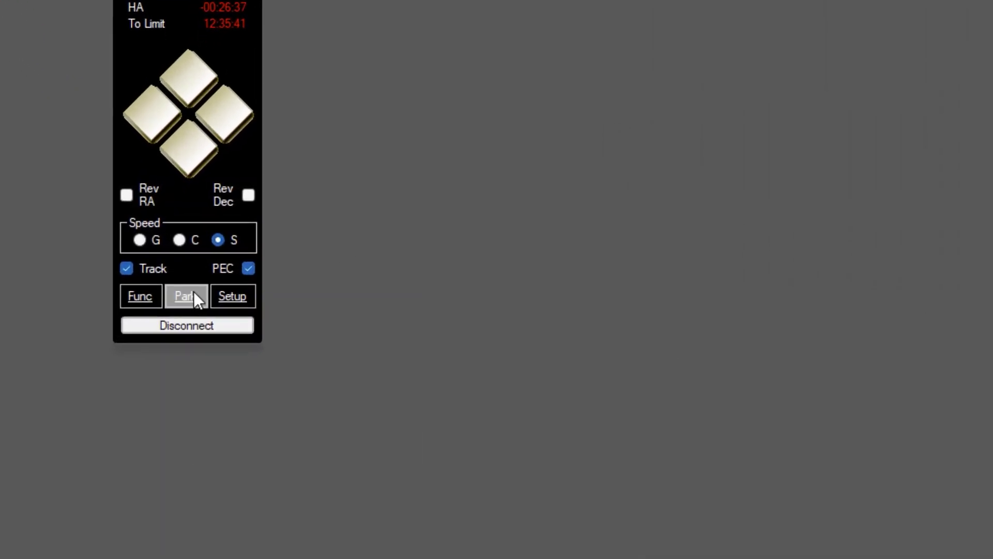
# - Park the mount at the Start-up Position (CWD), and turn tracking back on once it is parked
pyautogui.click(182, 241)
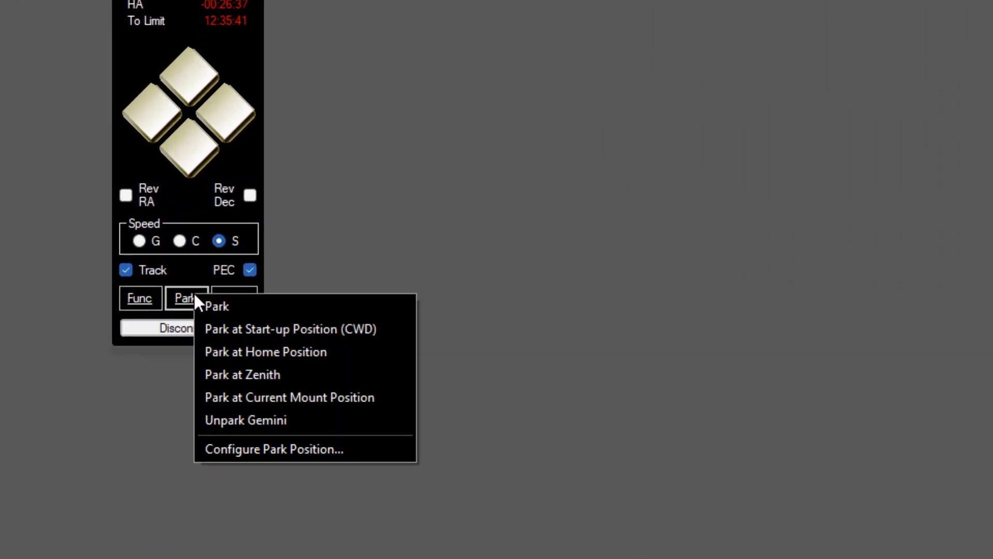
pyautogui.click(341, 335)
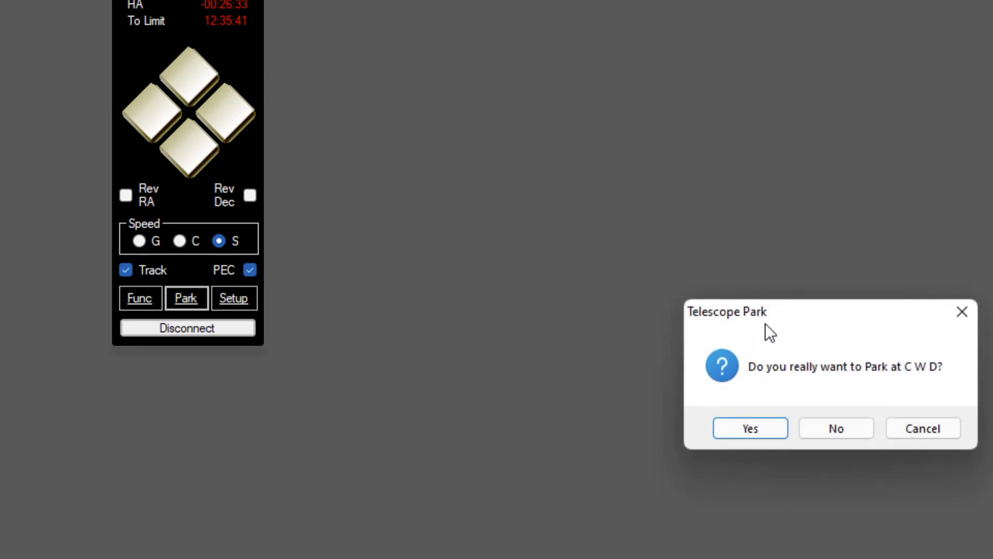
pyautogui.click(752, 427)
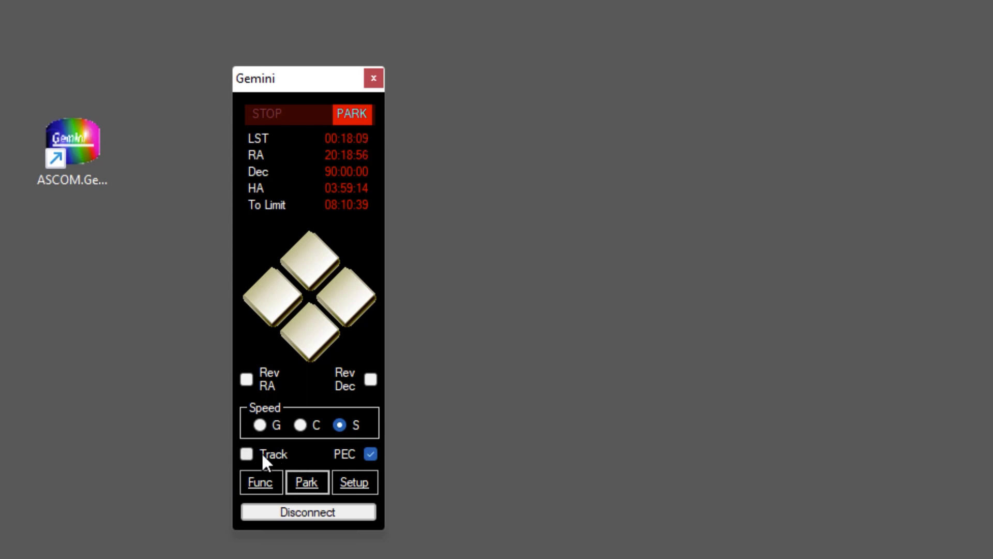
pyautogui.click(246, 454)
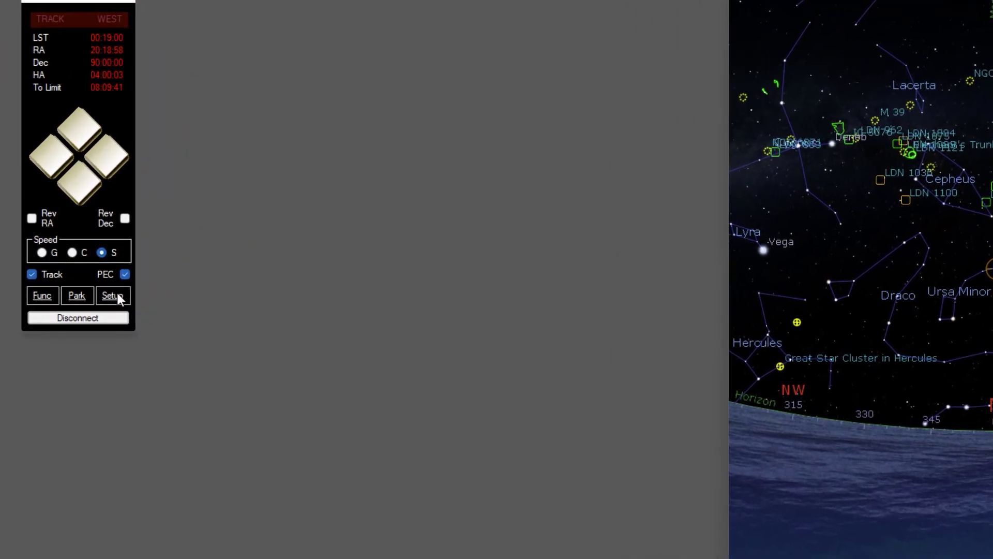
# - Open the Advanced Gemini Settings from the hand controller's setup options and place the dialog beside the controller
pyautogui.click(118, 298)
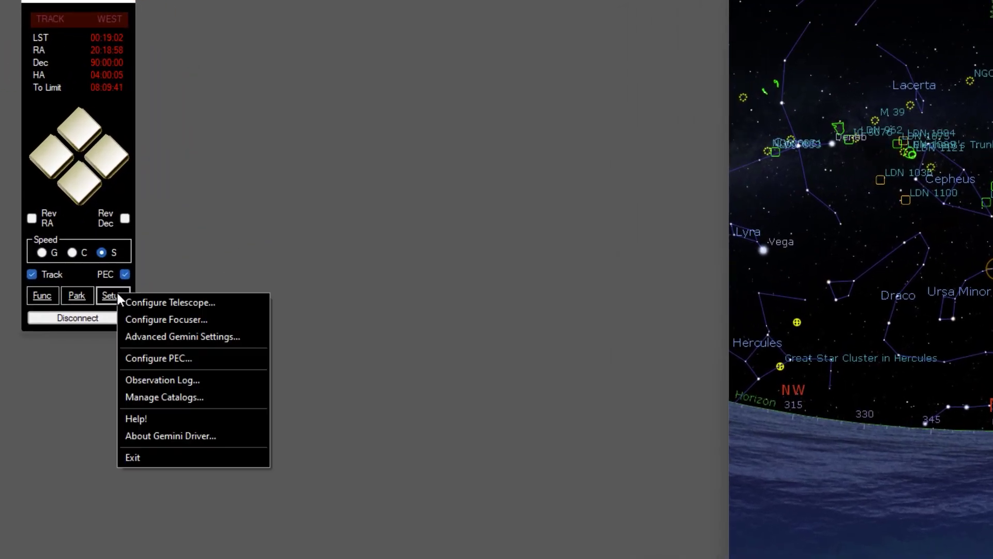
pyautogui.click(196, 337)
pyautogui.moveTo(608, 85); pyautogui.dragTo(472, 18)
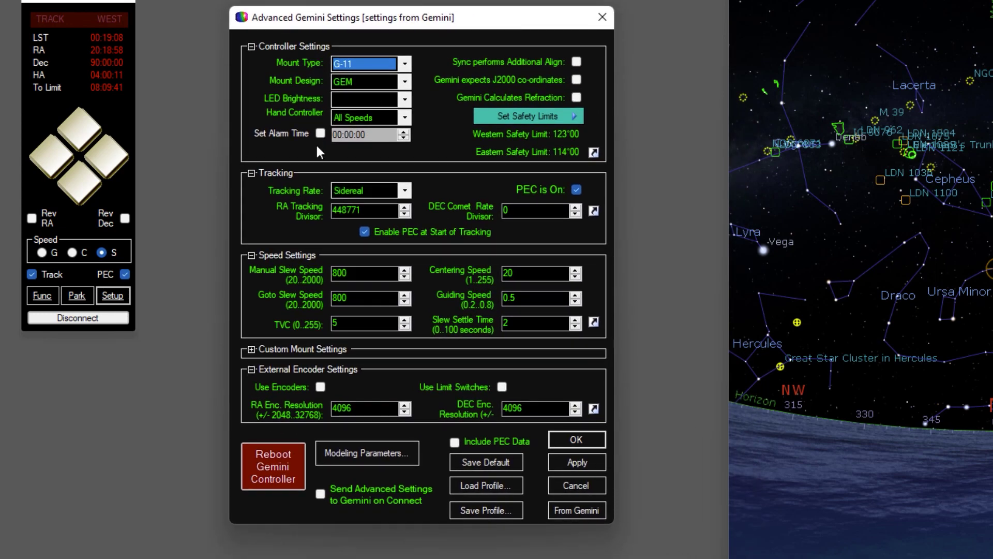
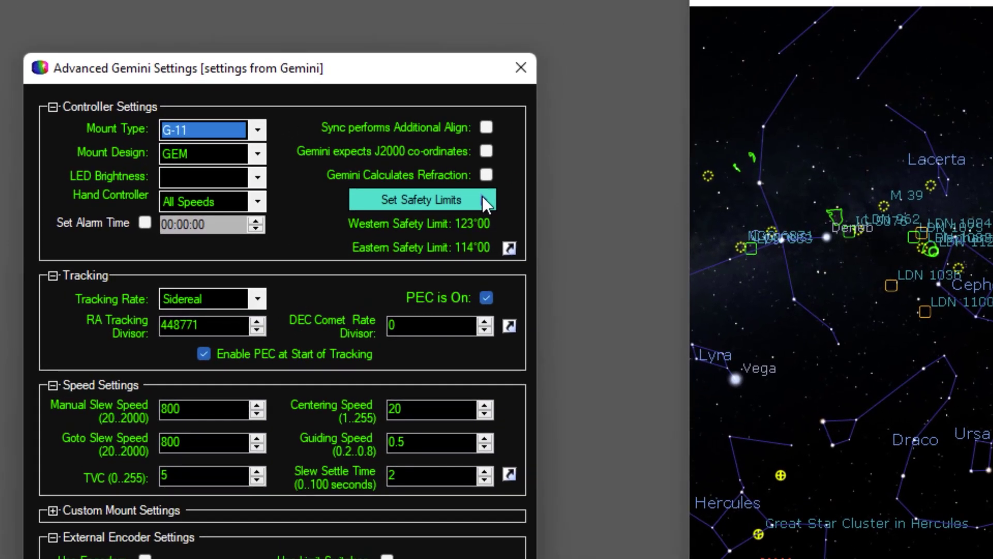
# - Open the arbitrary safety and Goto limits, agree to bypass the slew-disabling mechanism, review the RA limits and nudge option, and accept them
pyautogui.click(510, 178)
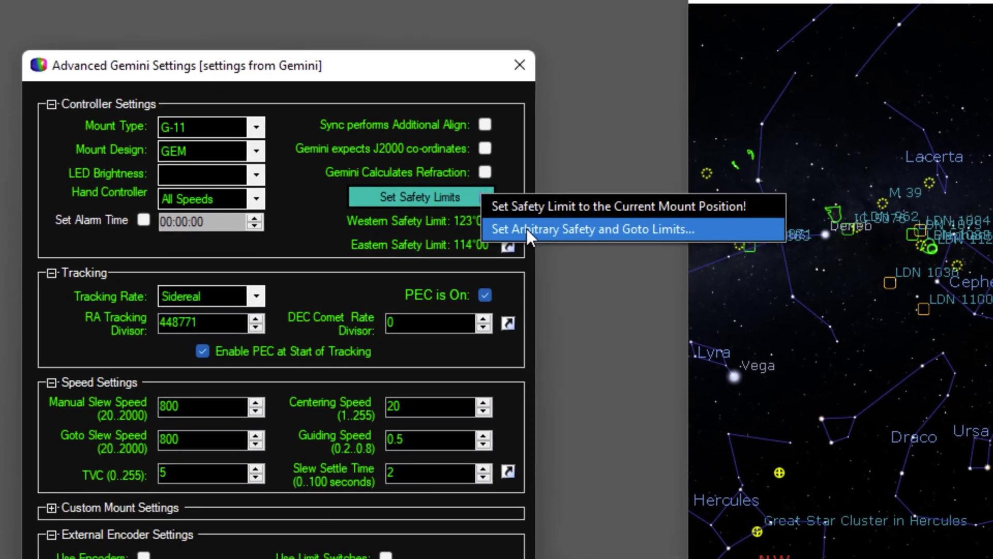
pyautogui.click(530, 232)
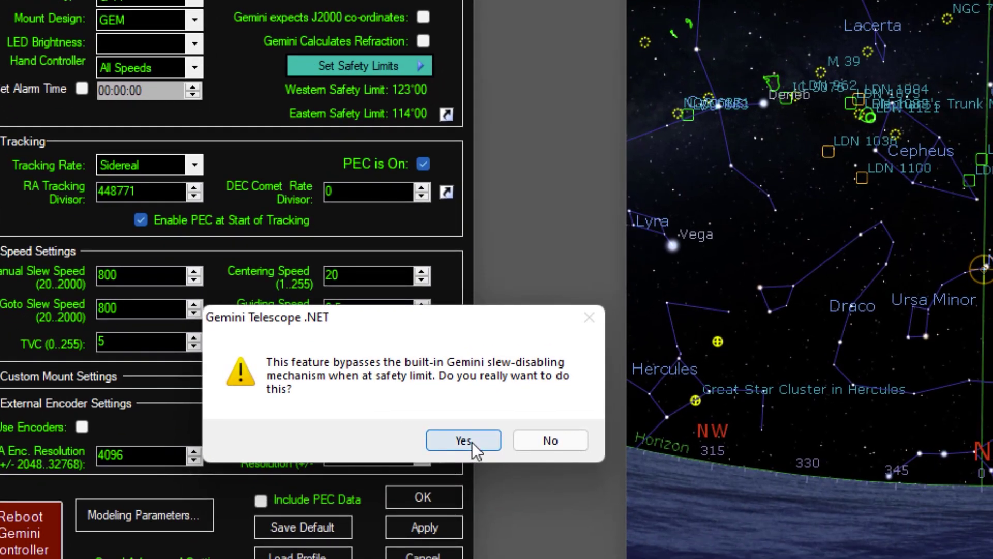
pyautogui.click(468, 441)
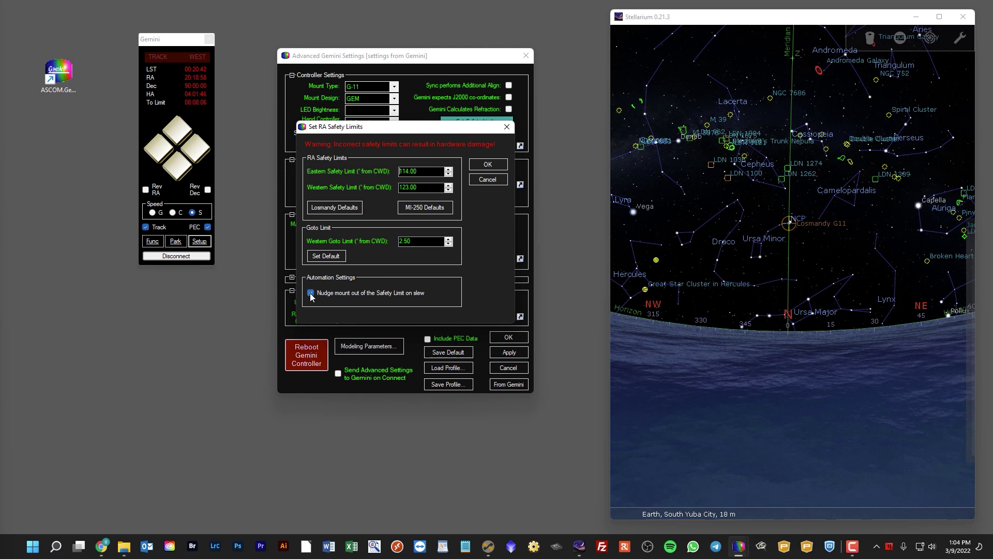
pyautogui.click(487, 164)
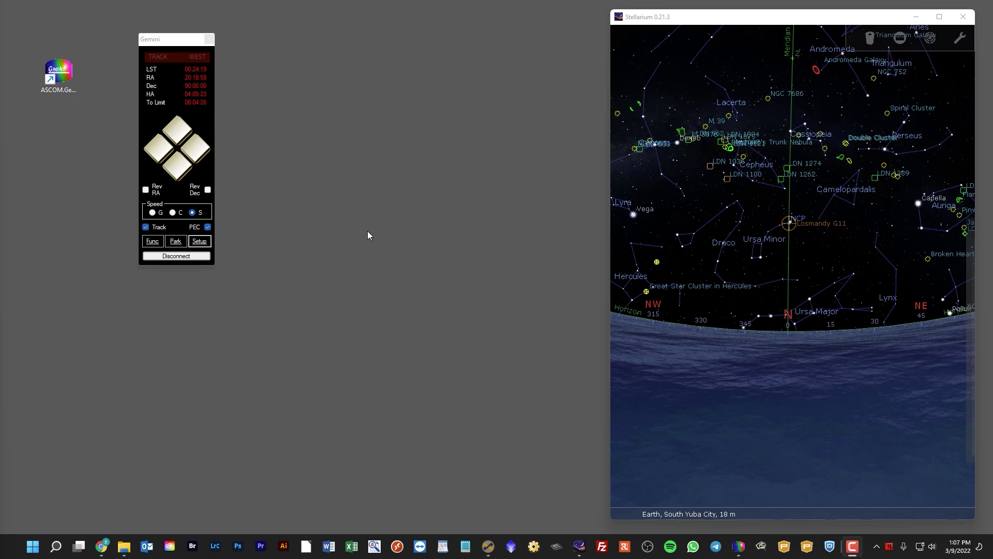
# - Open the Gemini driver's help manual, switch to the Gemini_ASCOM_Driver group page in the browser, and minimize the manual
pyautogui.click(201, 241)
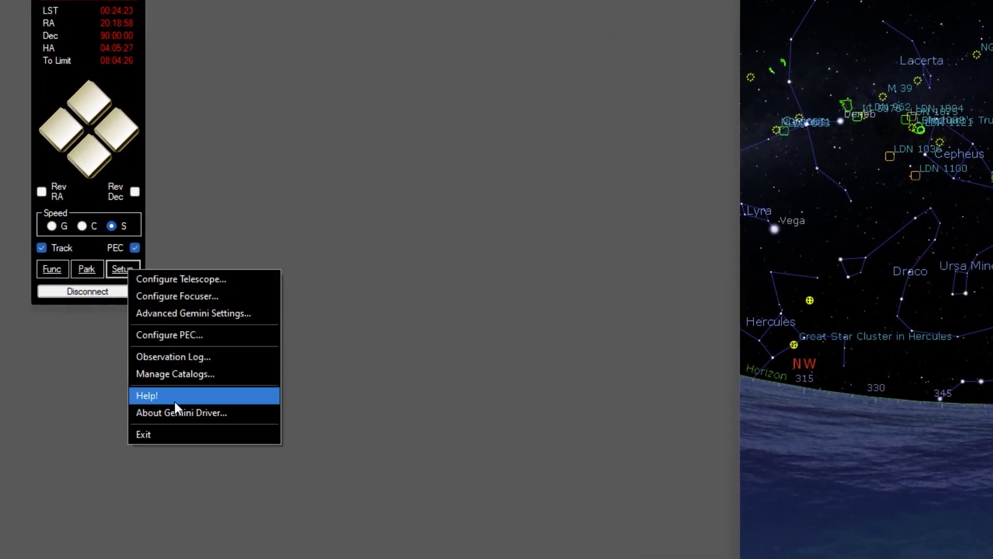
pyautogui.click(175, 401)
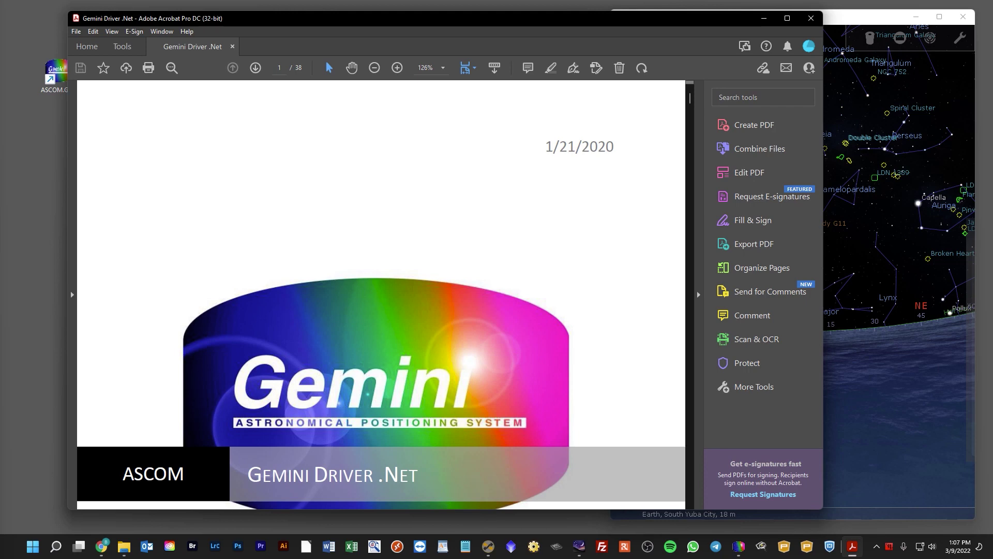
pyautogui.hotkey('alt', 'Tab')
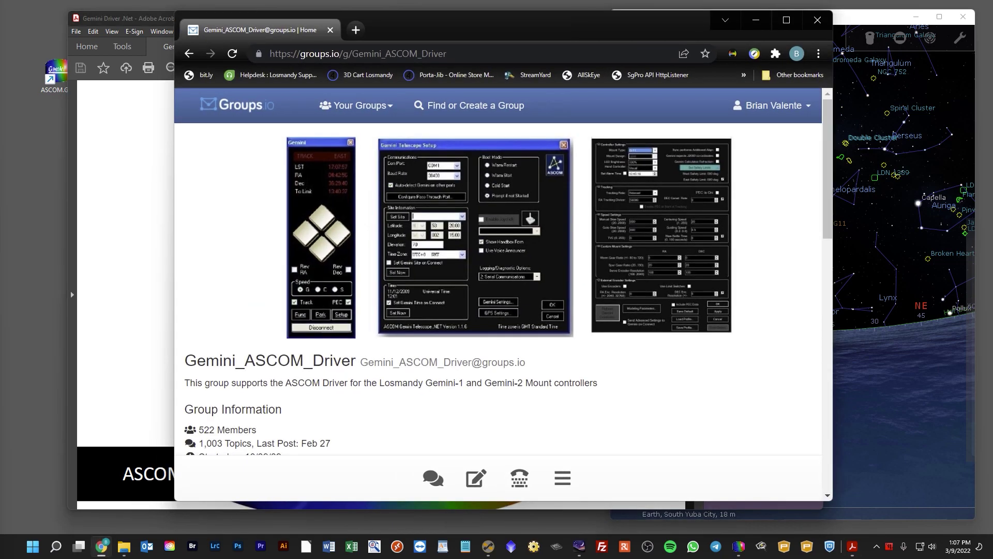
pyautogui.hotkey('alt', 'Tab')
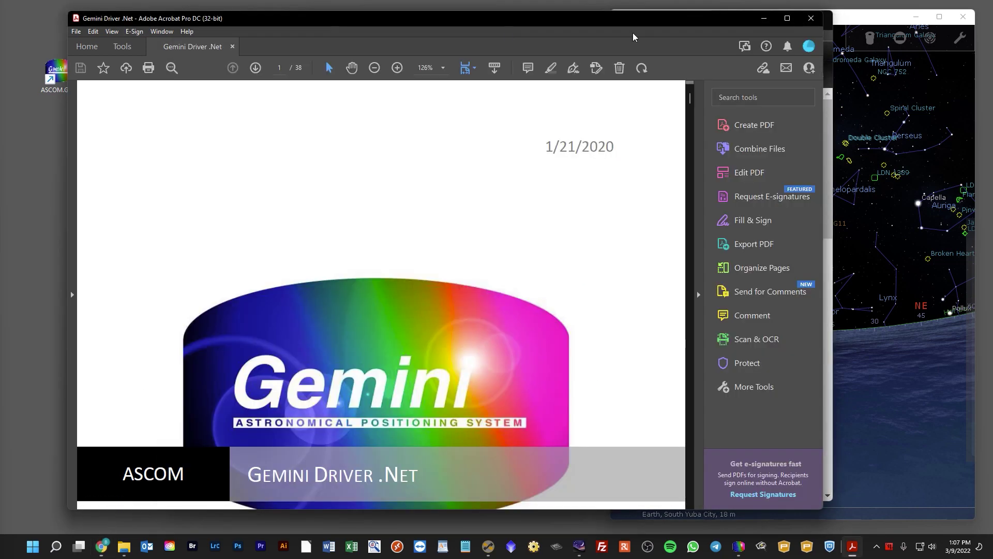
pyautogui.click(764, 19)
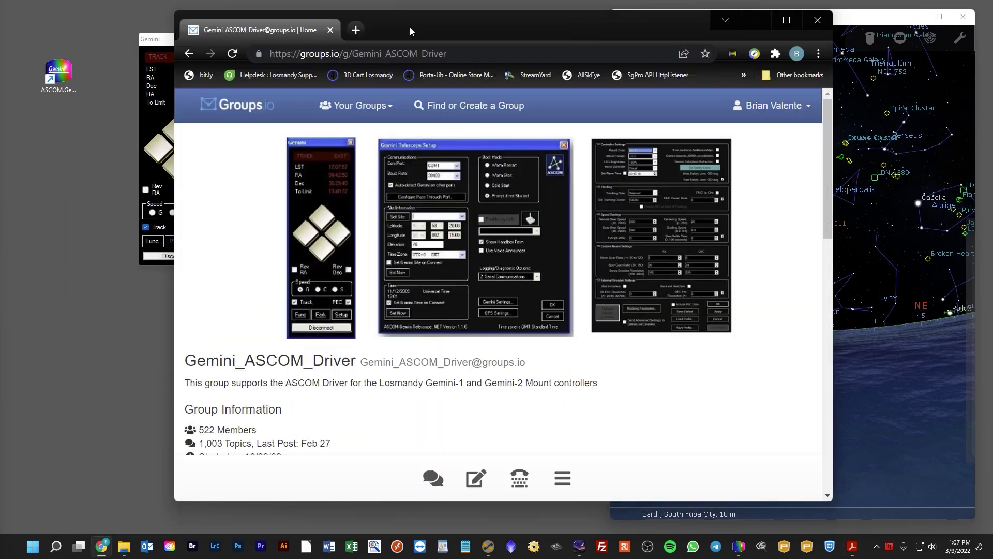